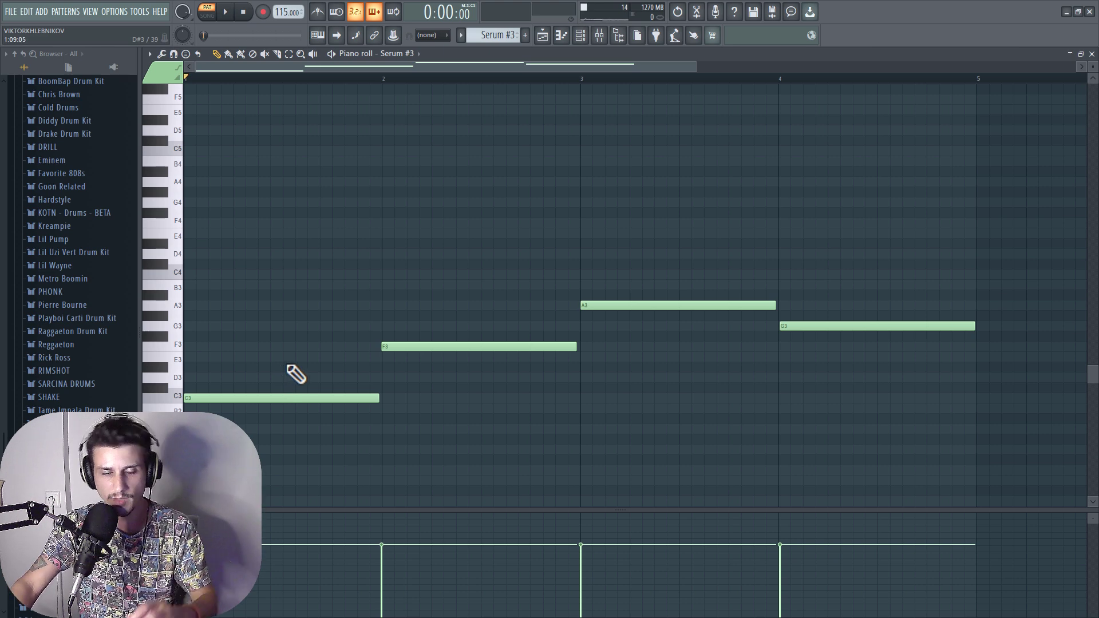
Play back the Serum #3 bass notes in the piano roll and view the synth preset used for that channel.
key("space")
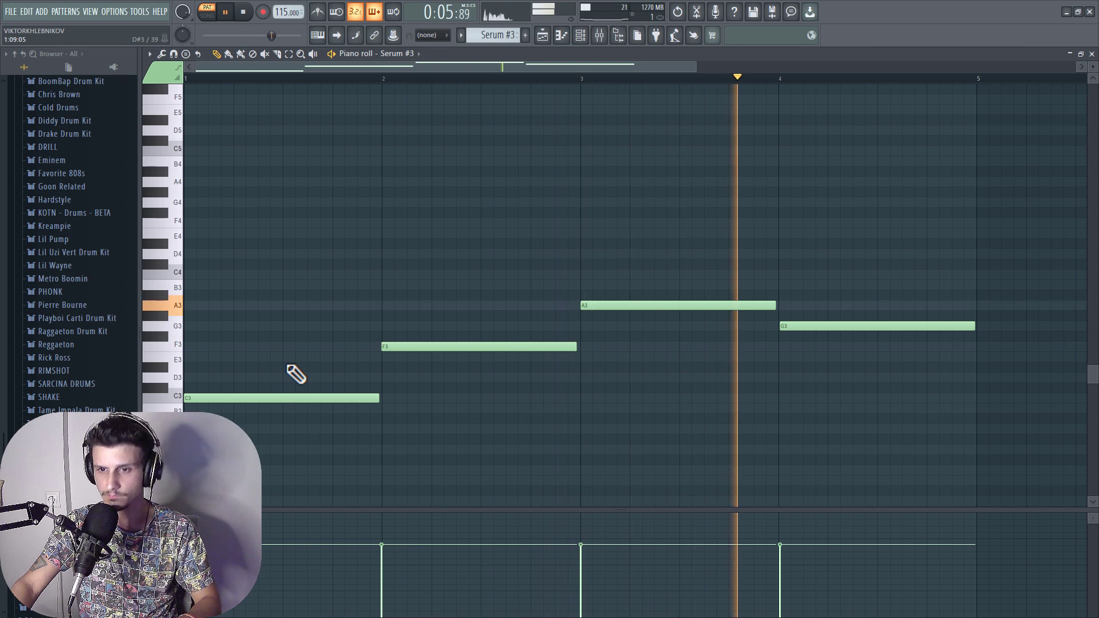
key("space")
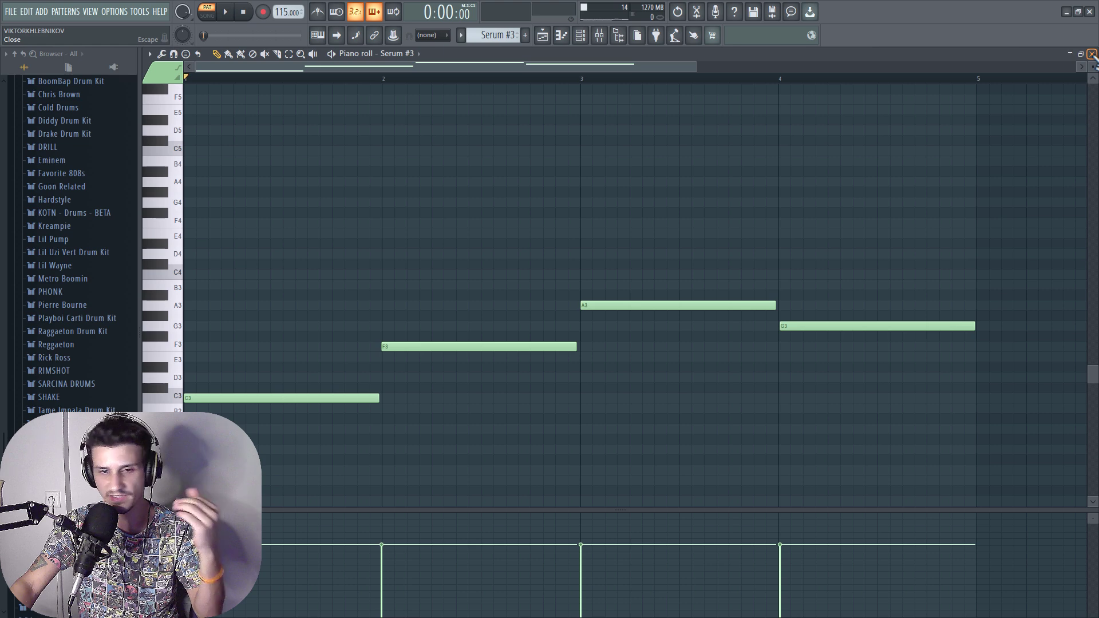
left_click(1091, 54)
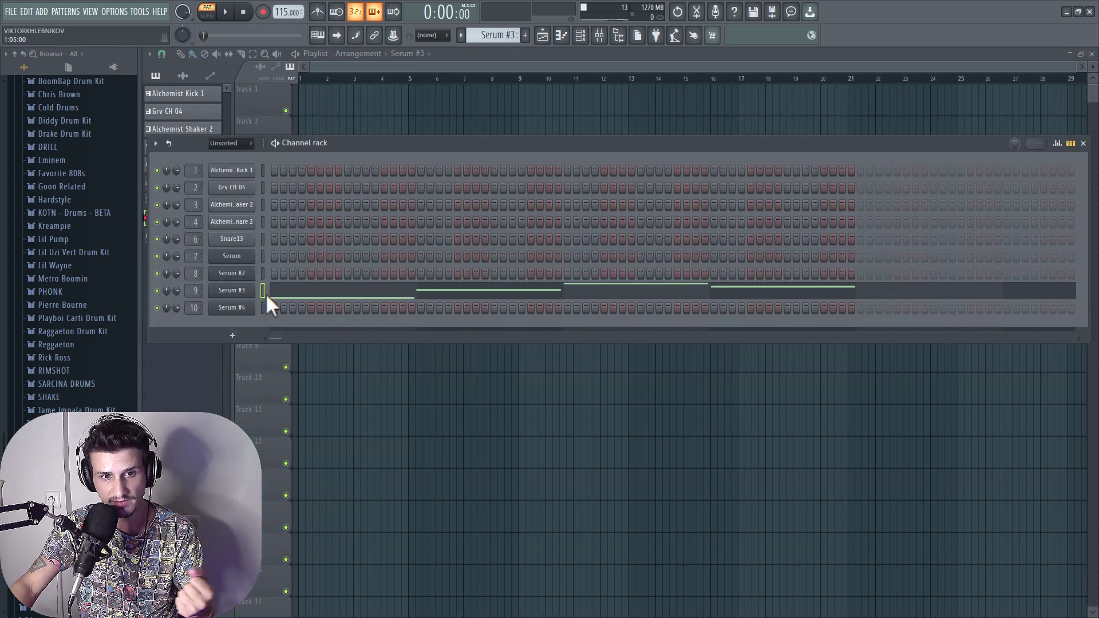
left_click(244, 292)
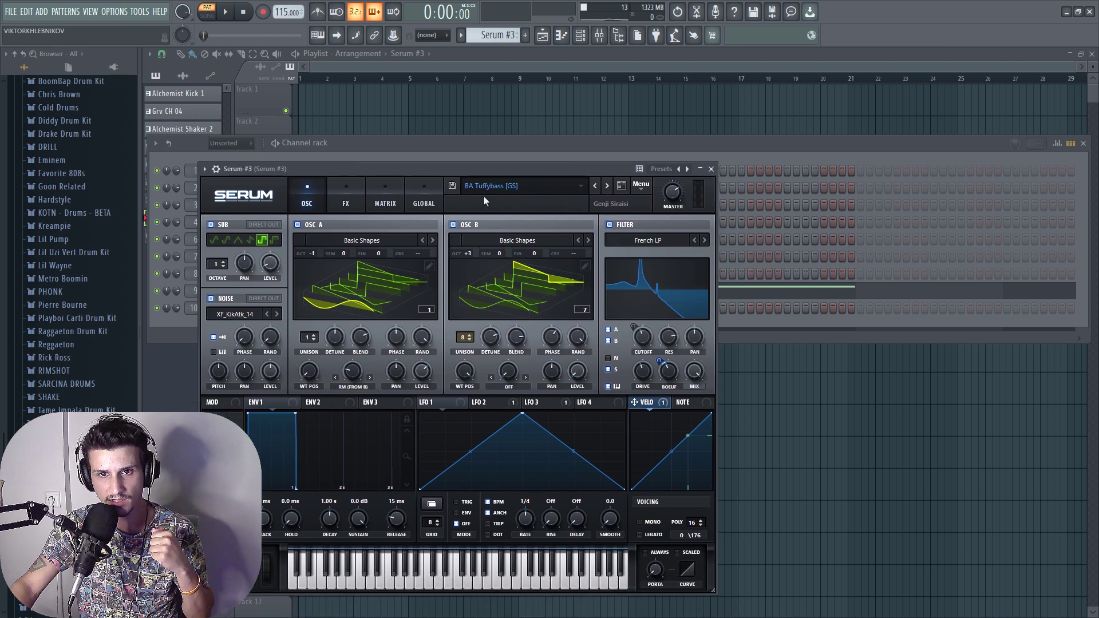
left_click(711, 169)
Switch to the Serum #4 pattern and examine its melody notes and the synth preset behind it.
scroll(507, 35, "up", 1)
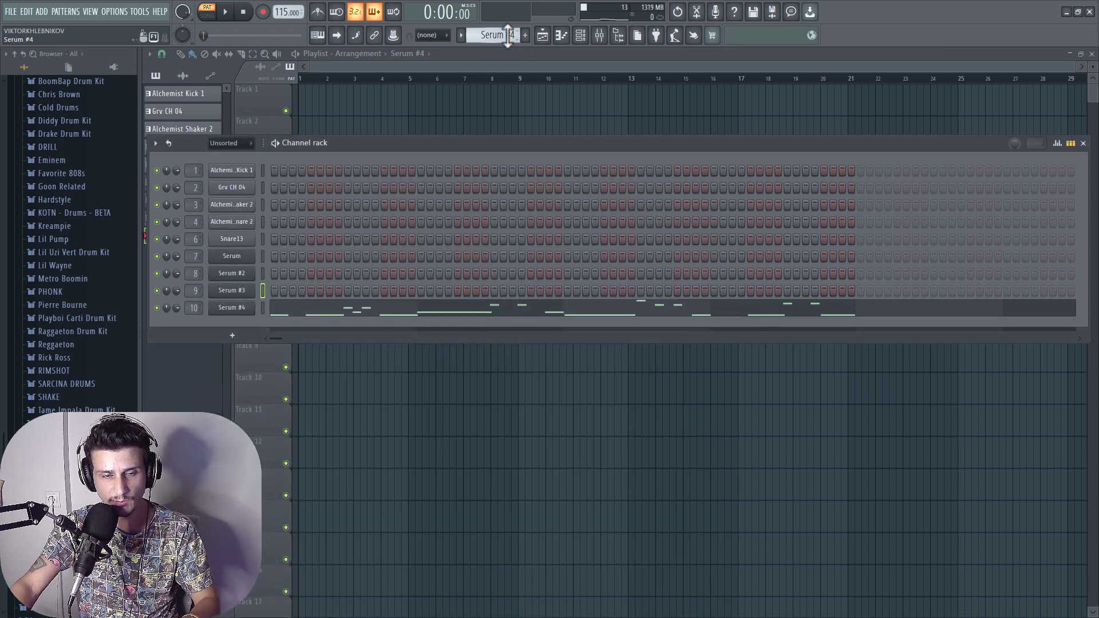
left_click(463, 314)
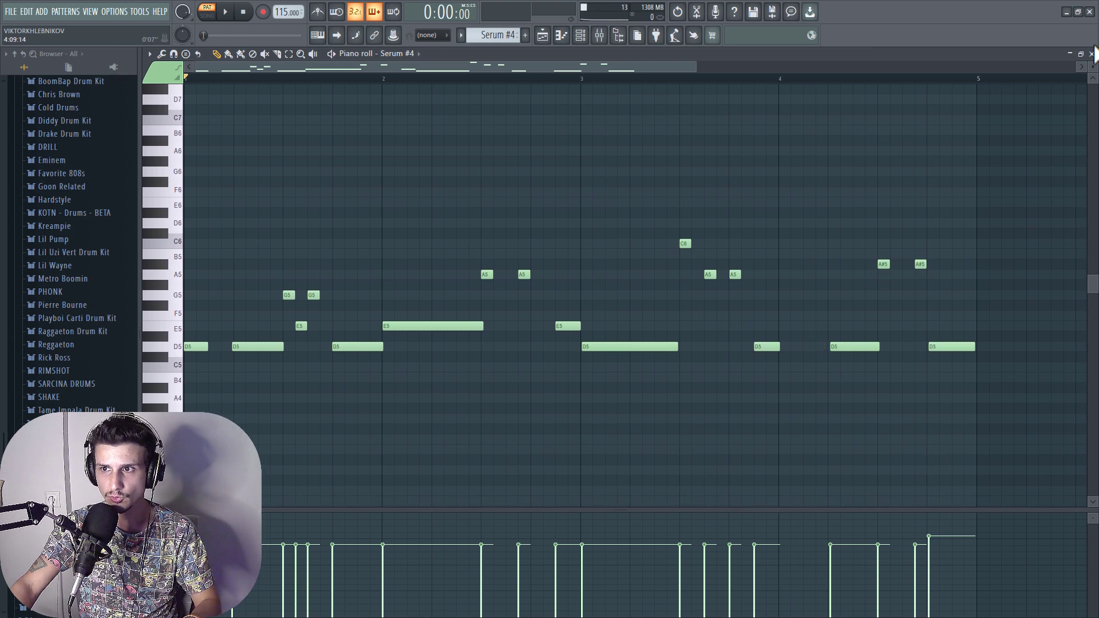
left_click(1091, 53)
left_click(232, 336)
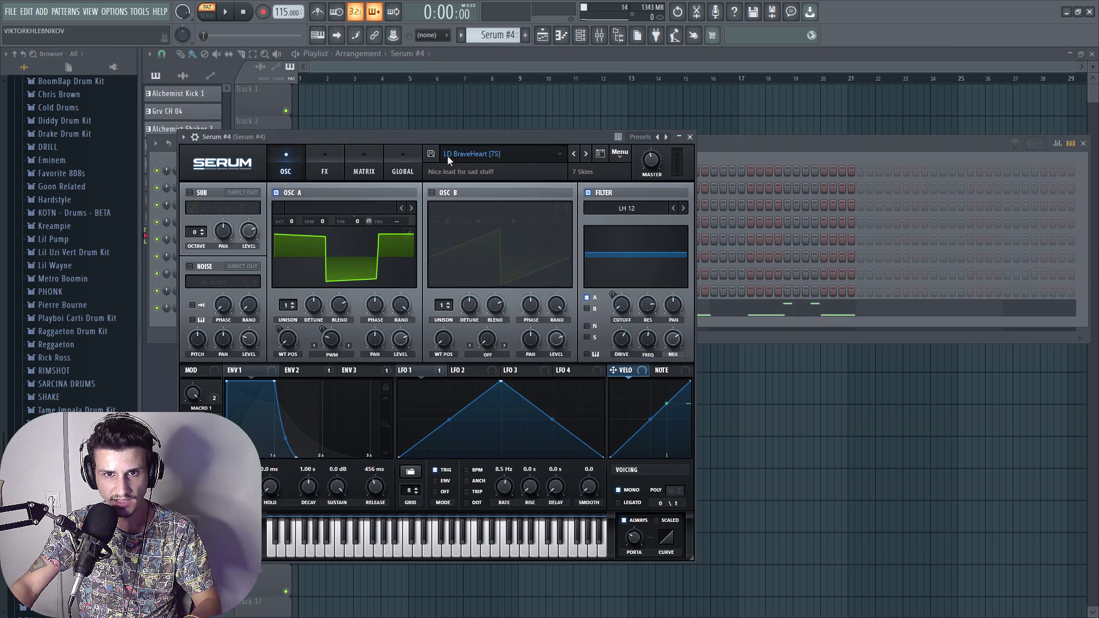
left_click(690, 137)
Play back the Serum #4 melody in the piano roll, stop it and close the piano roll.
left_click(374, 315)
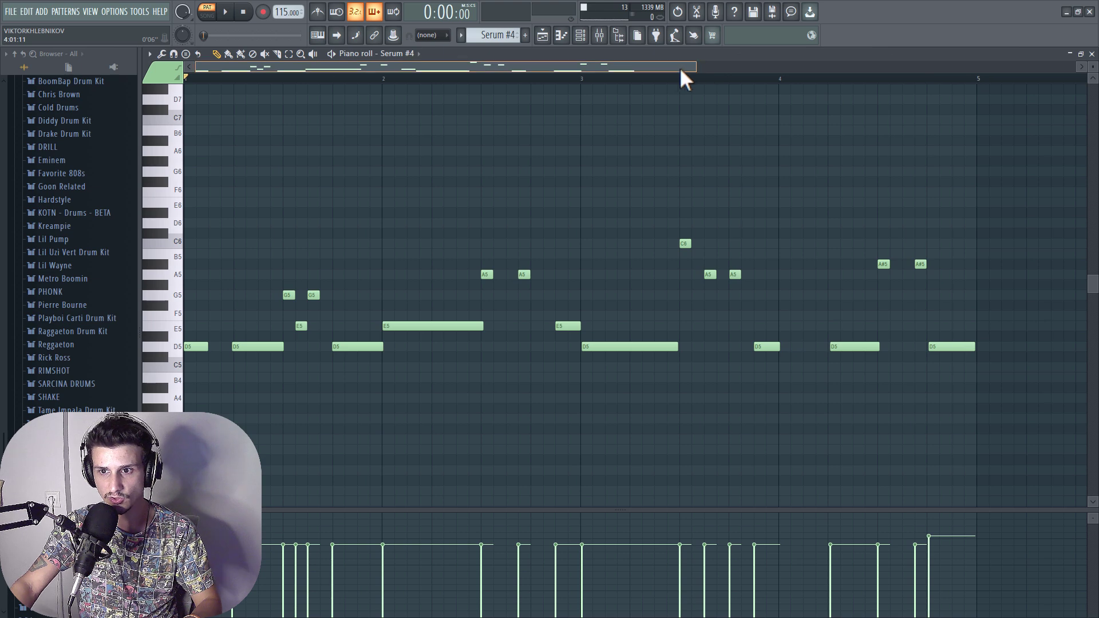
key("space")
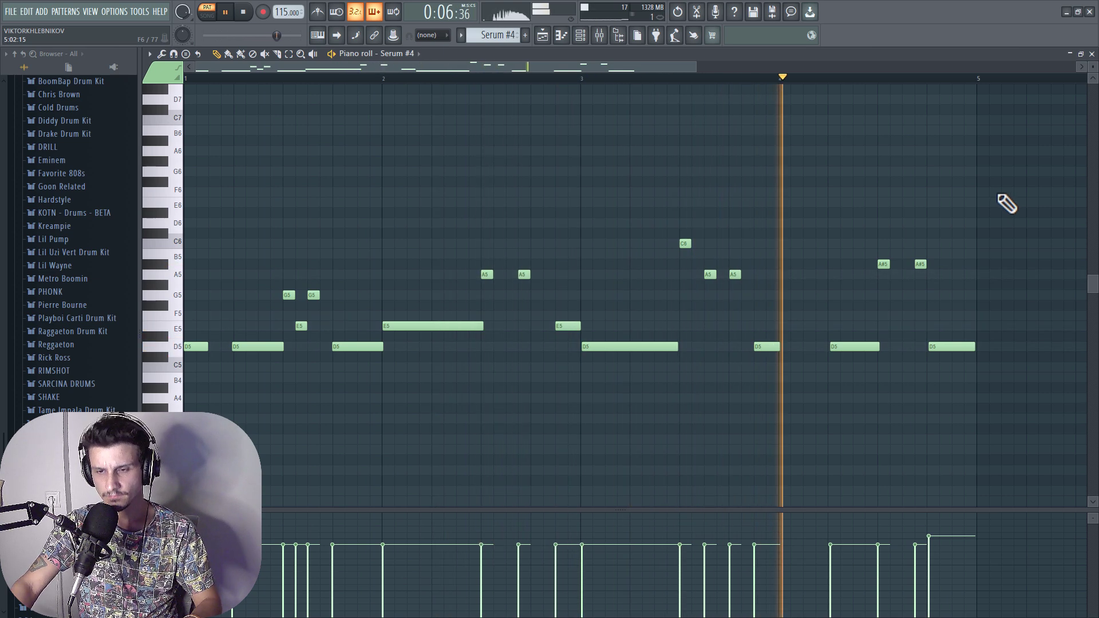
key("space")
left_click(1091, 53)
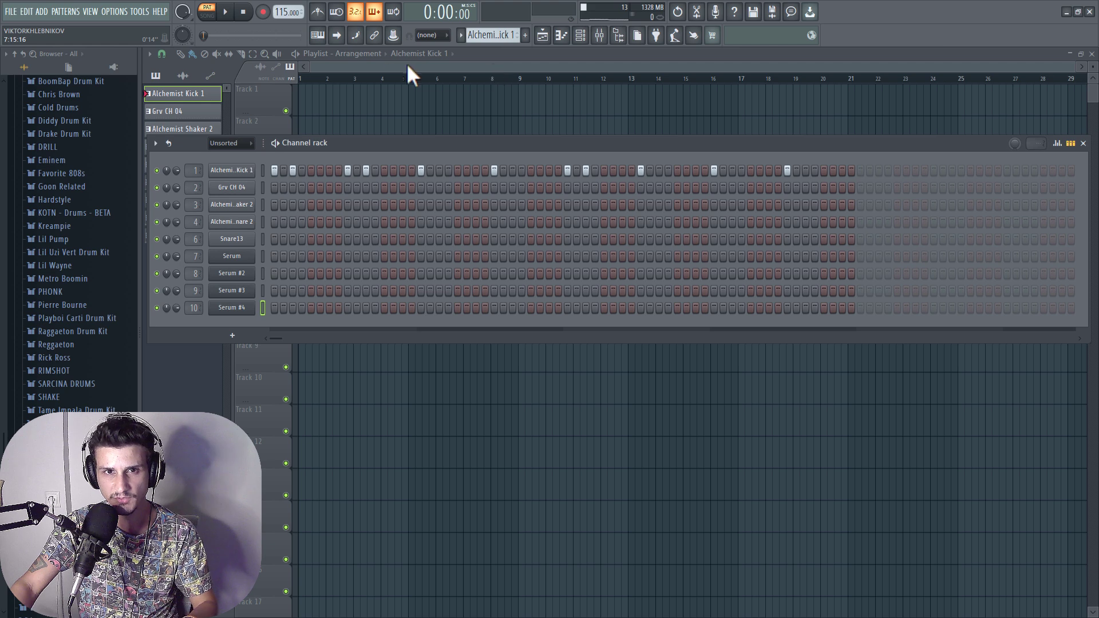
Audition the Alchemist Kick 1 pattern and the Grv CH 04 pattern in the channel rack.
left_click(226, 13)
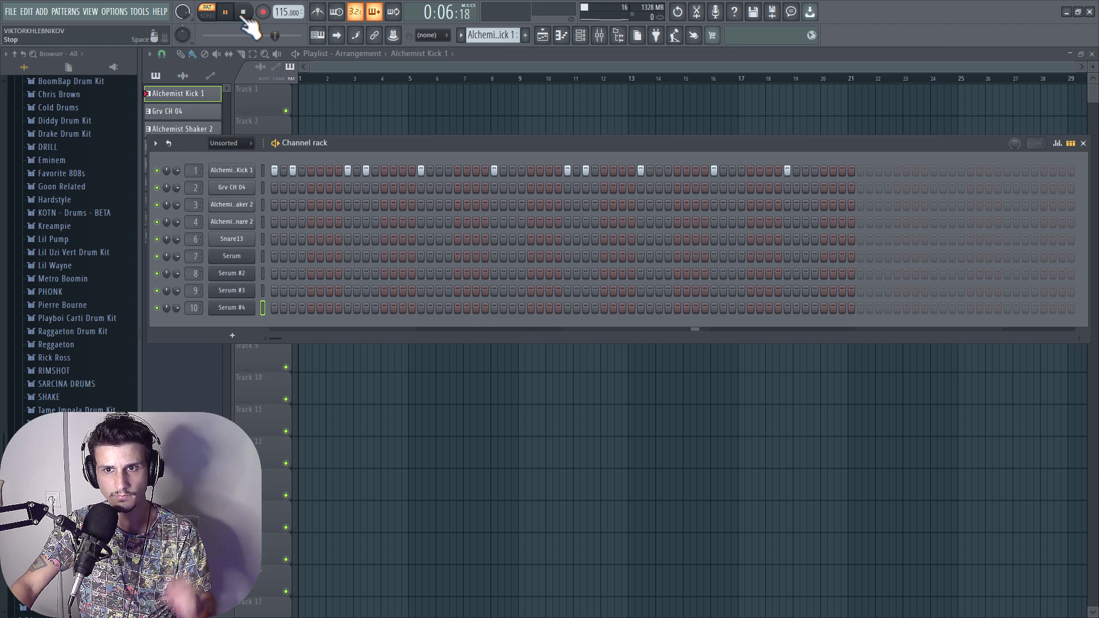
left_click(244, 13)
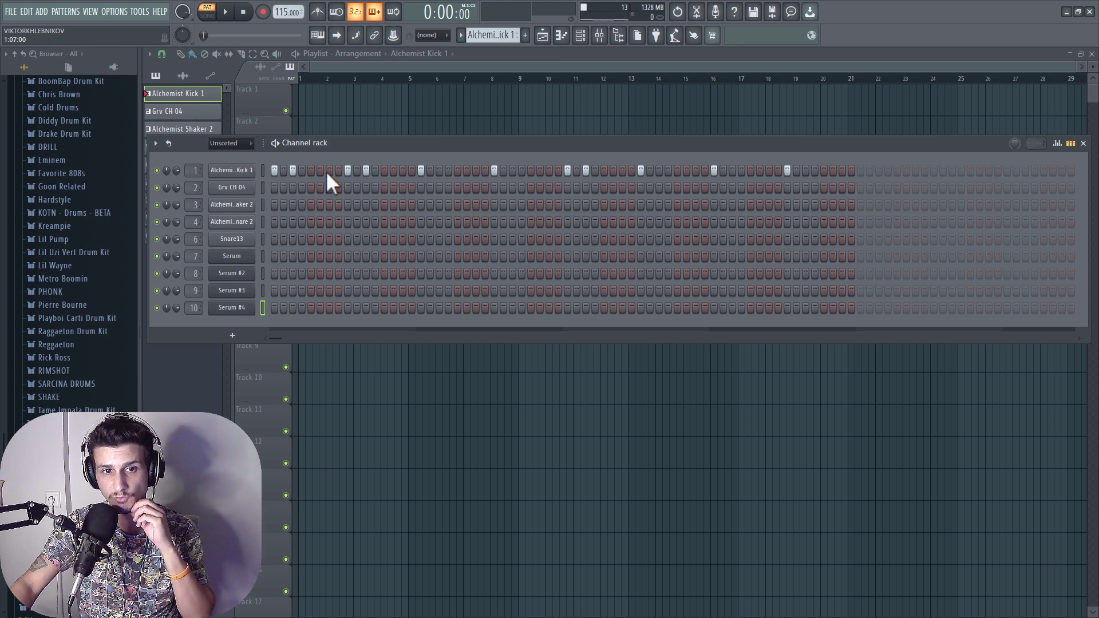
scroll(499, 36, "down", 1)
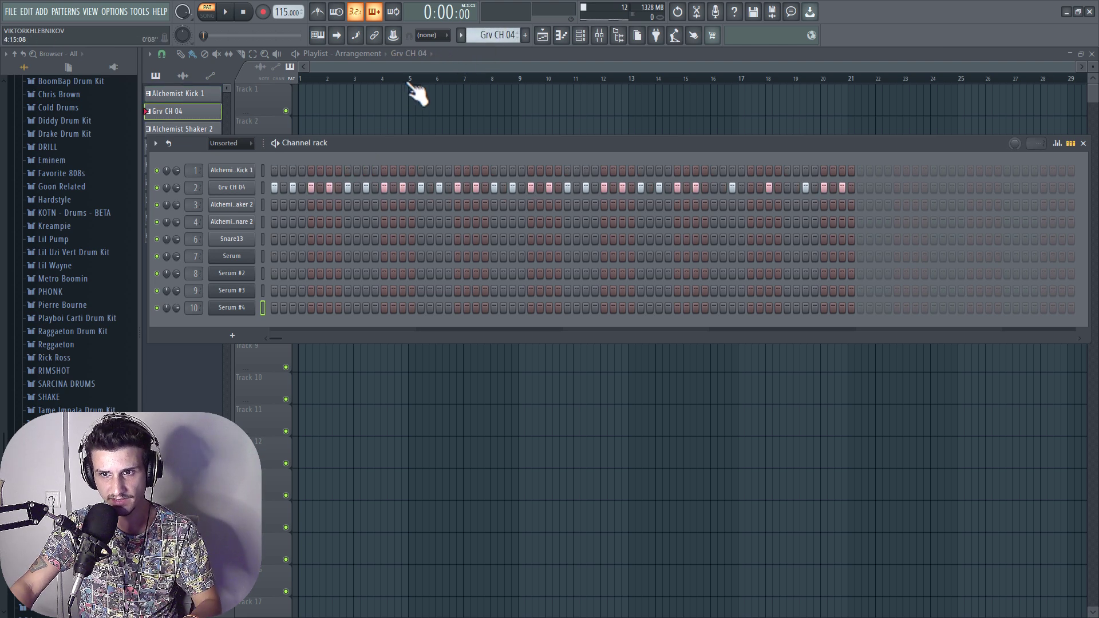
key("space")
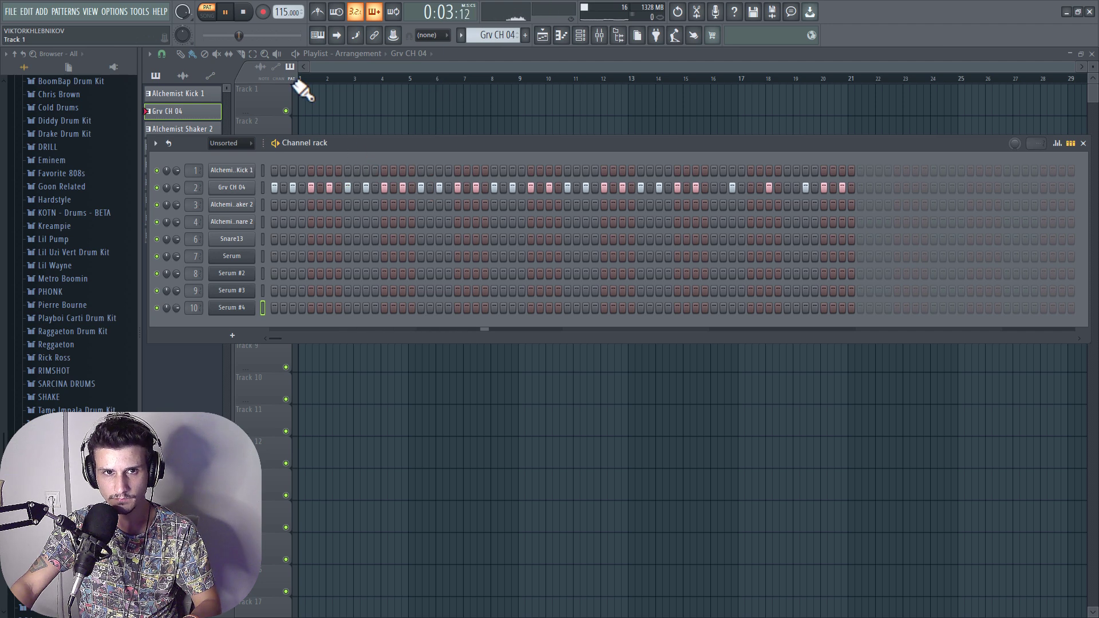
left_click(250, 15)
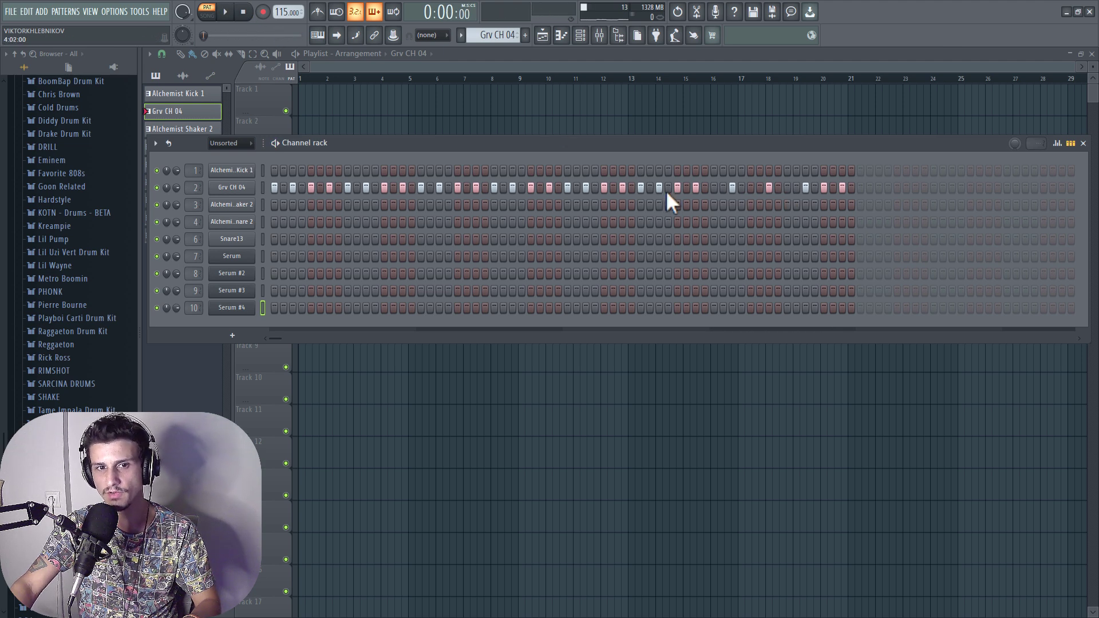
Go through the Alchemist Shaker 2, Alchemist Snare 2 and Snare13 patterns, playing them back to hear each rhythm.
key("KP_Add")
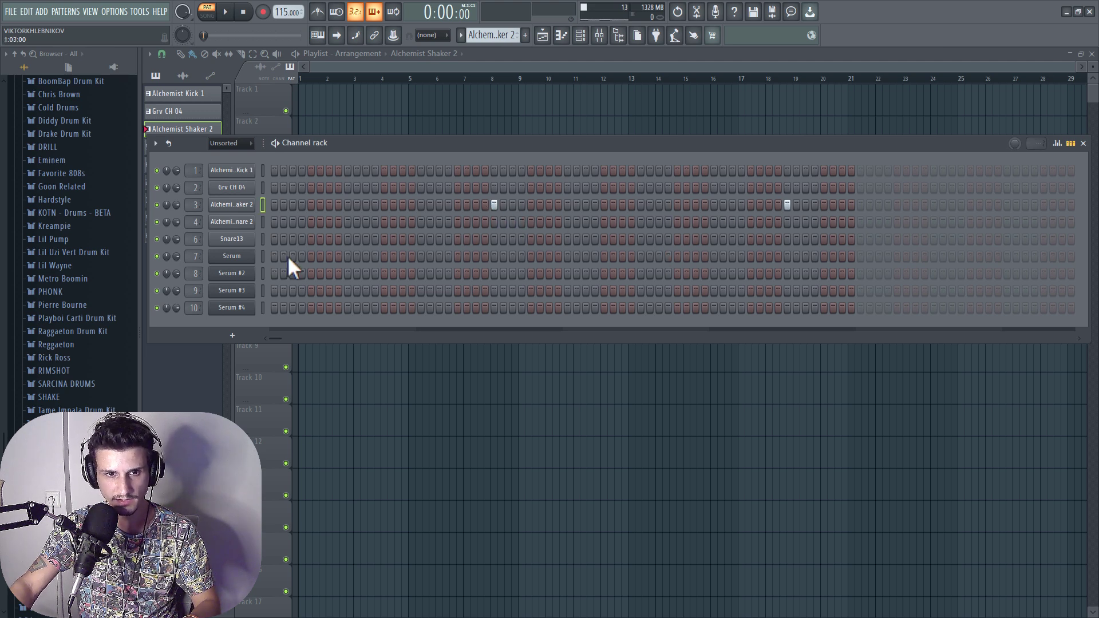
scroll(497, 35, "down", 1)
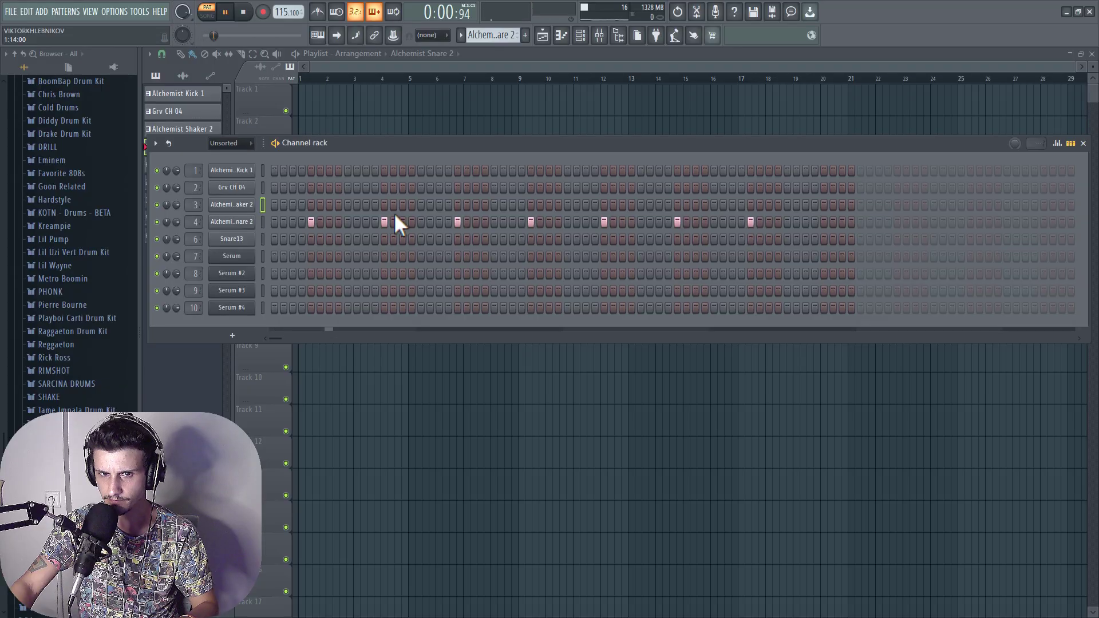
key("space")
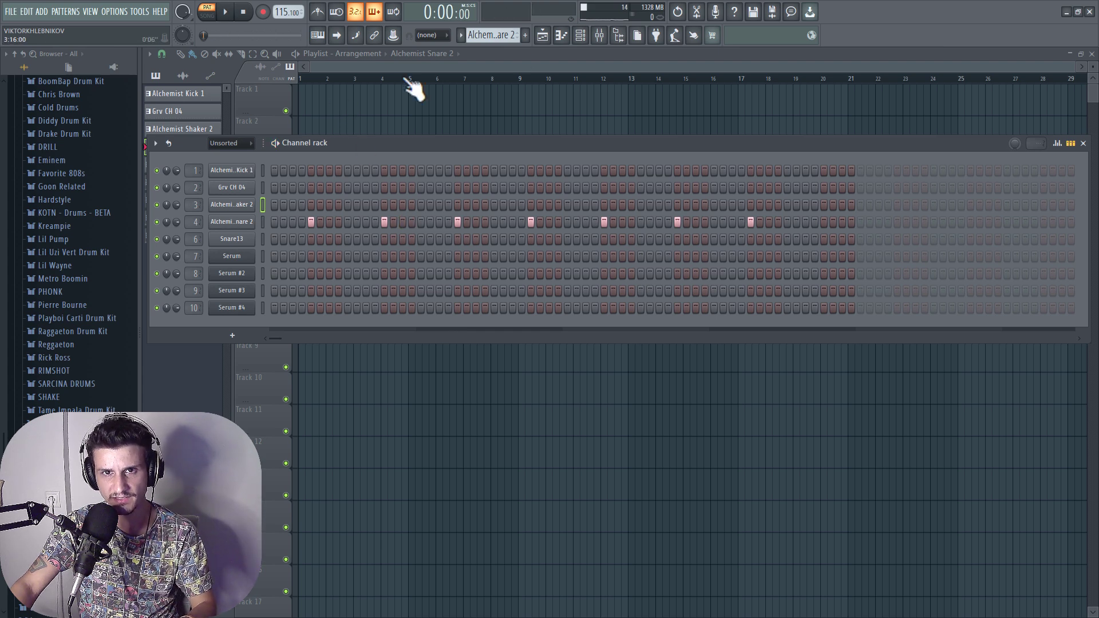
scroll(502, 38, "down", 1)
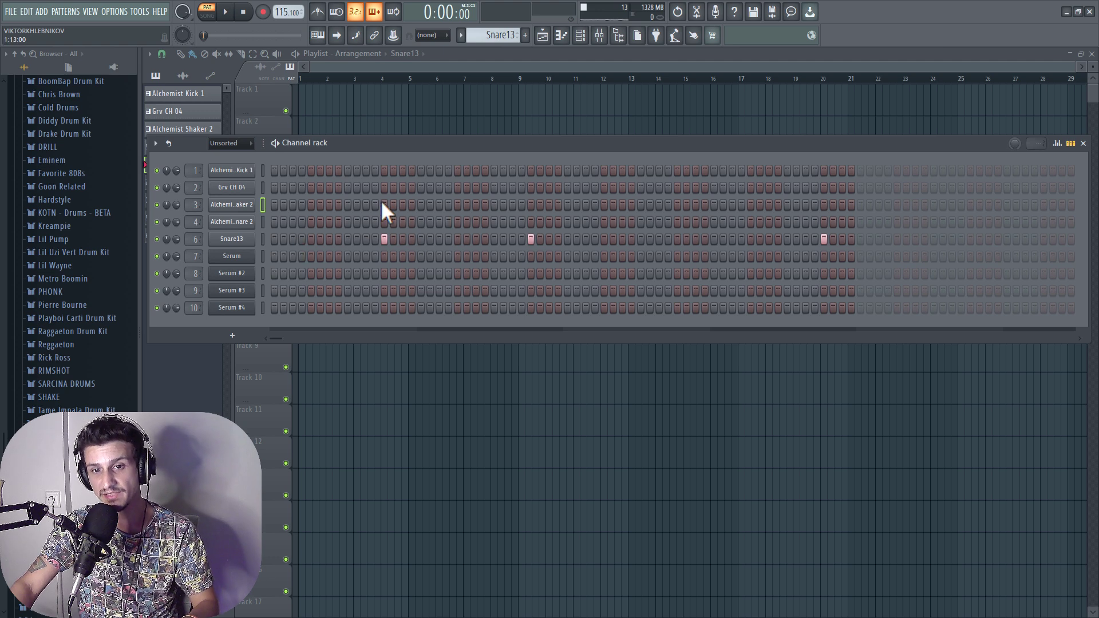
key("space")
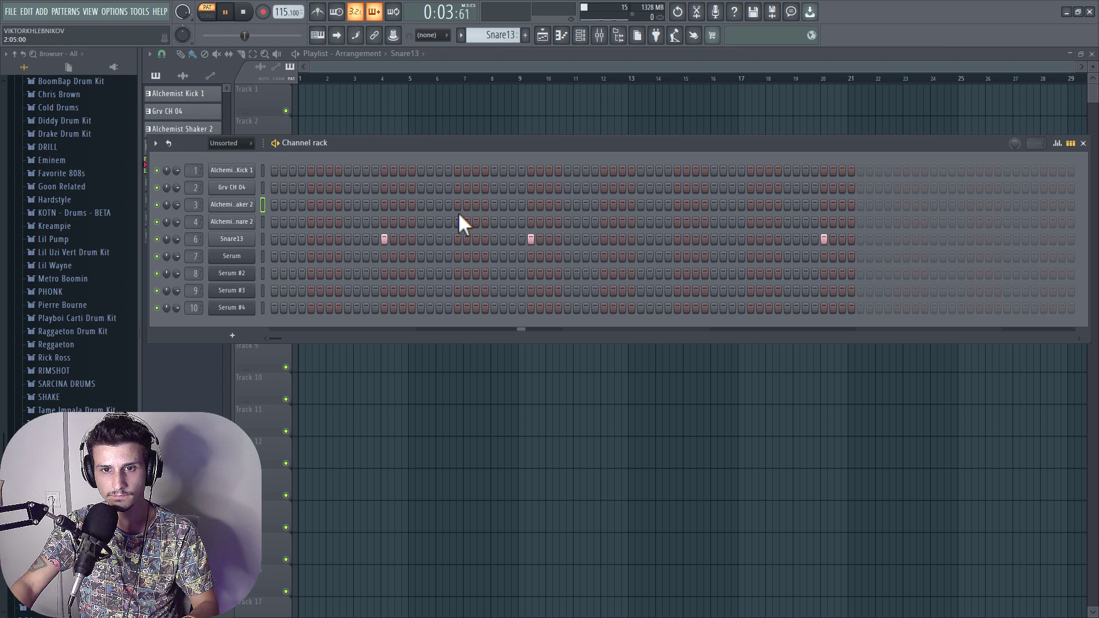
key("space")
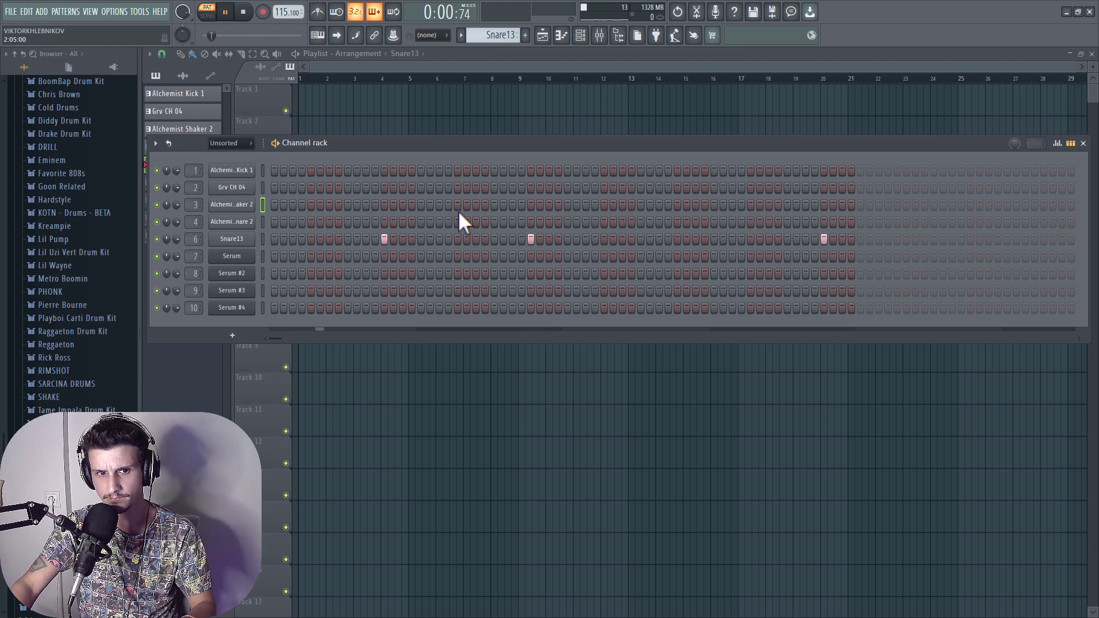
key("space")
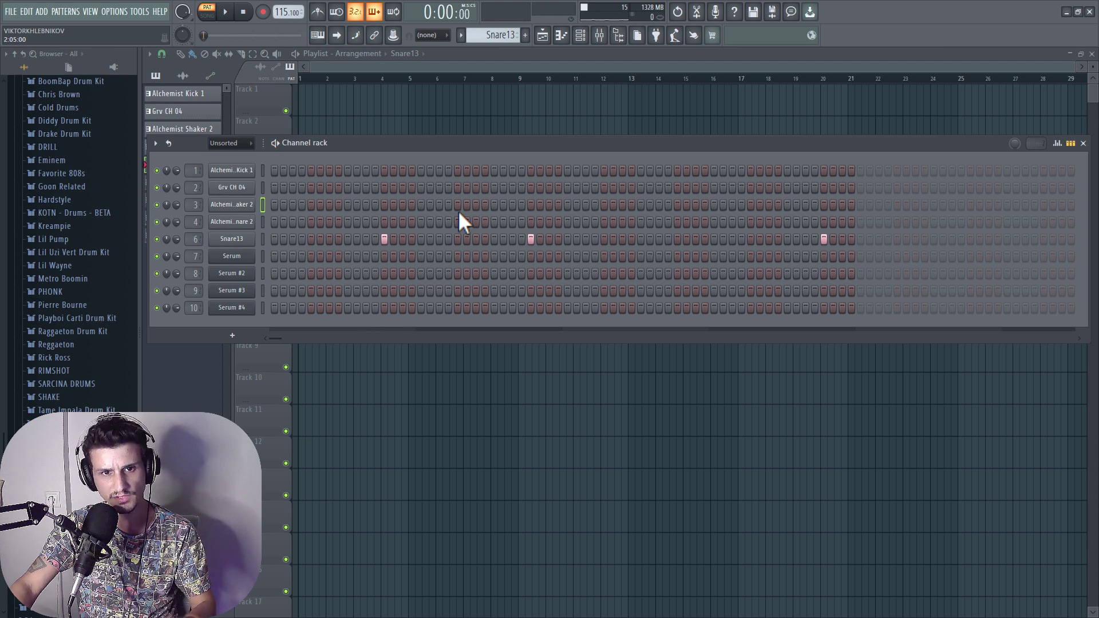
Bring up the playlist in song mode and play two Serum #4 clips placed on Track 1.
scroll(511, 35, "down", 2)
scroll(511, 35, "up", 1)
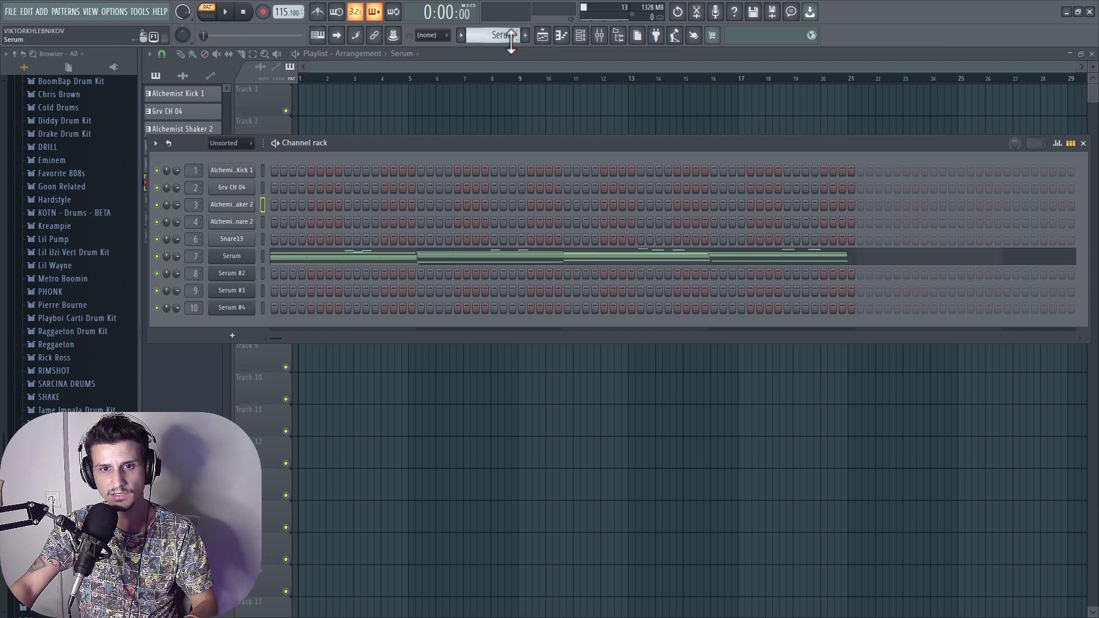
left_click(599, 35)
left_click(543, 35)
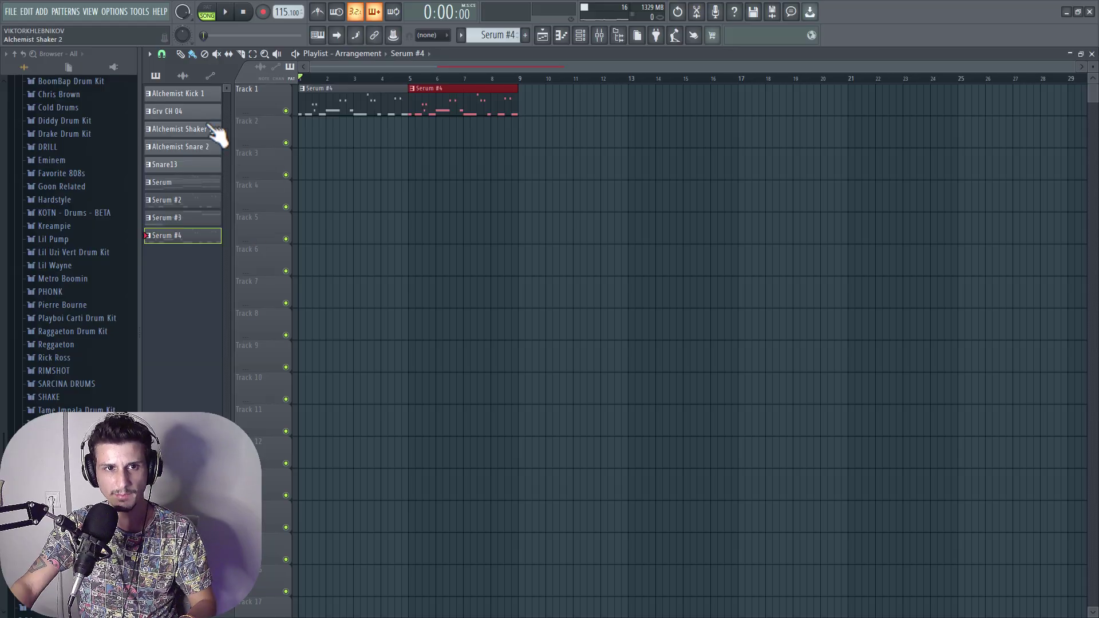
key("space")
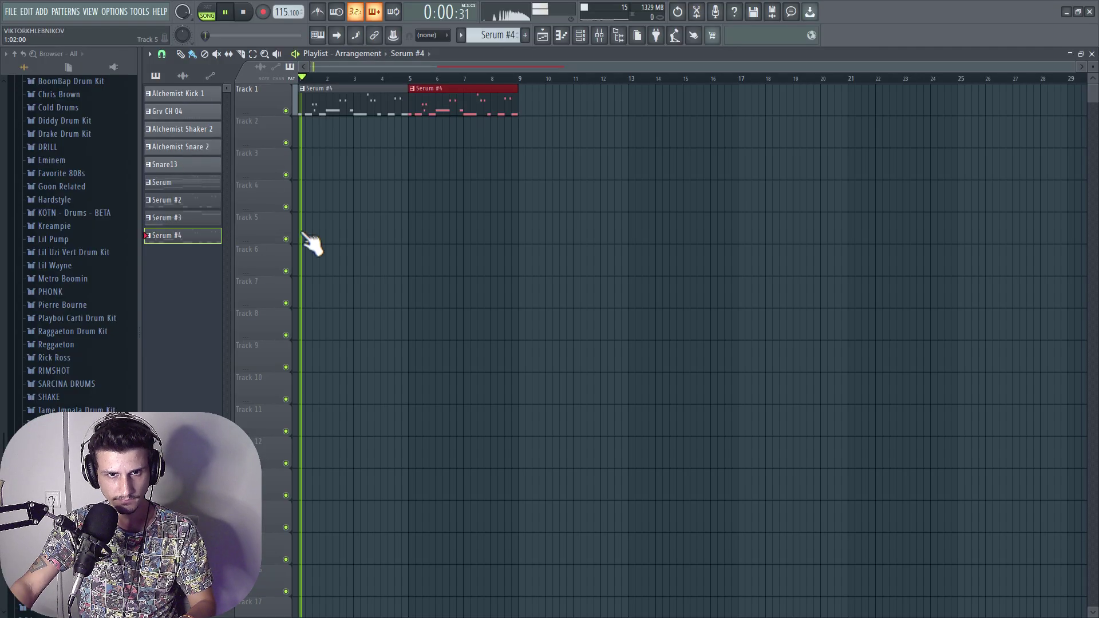
Replace the Serum #4 clips with two back-to-back Serum pattern clips on Track 1, starting at bars 1 and 5.
left_click(171, 182)
left_click_drag(377, 138, 313, 135)
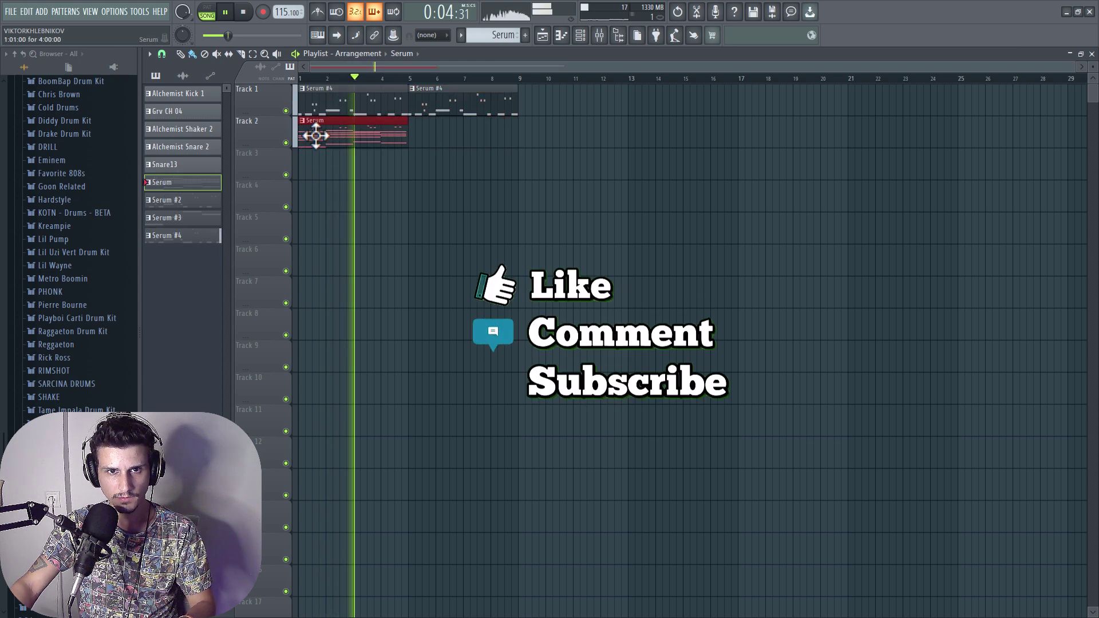
right_click(324, 138)
left_click_drag(322, 138, 343, 101)
right_click(343, 108)
key("space")
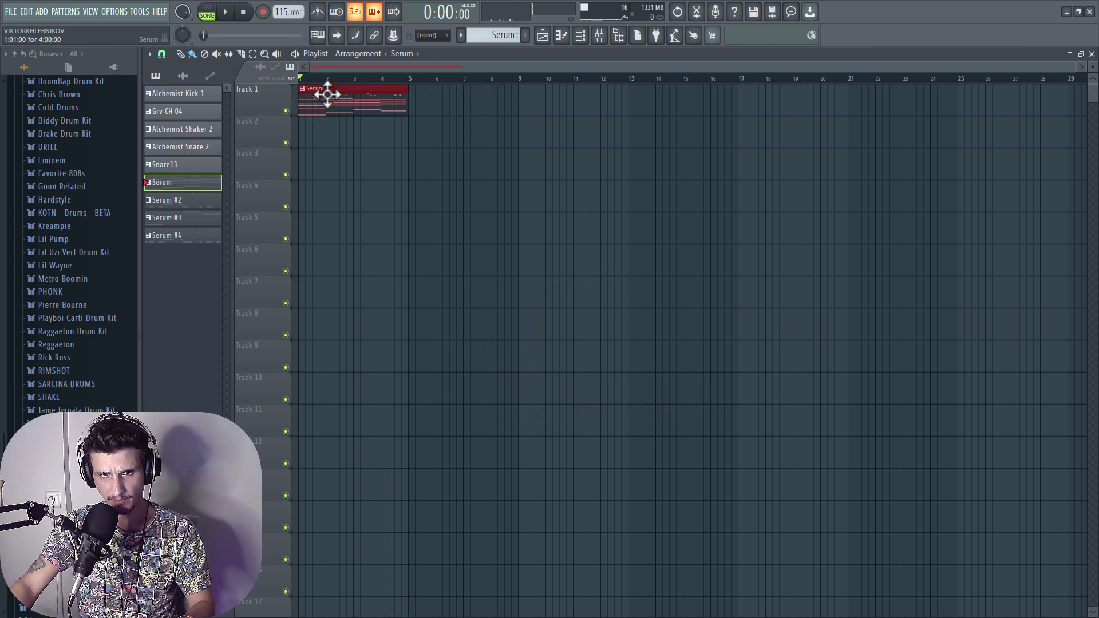
left_click(435, 105)
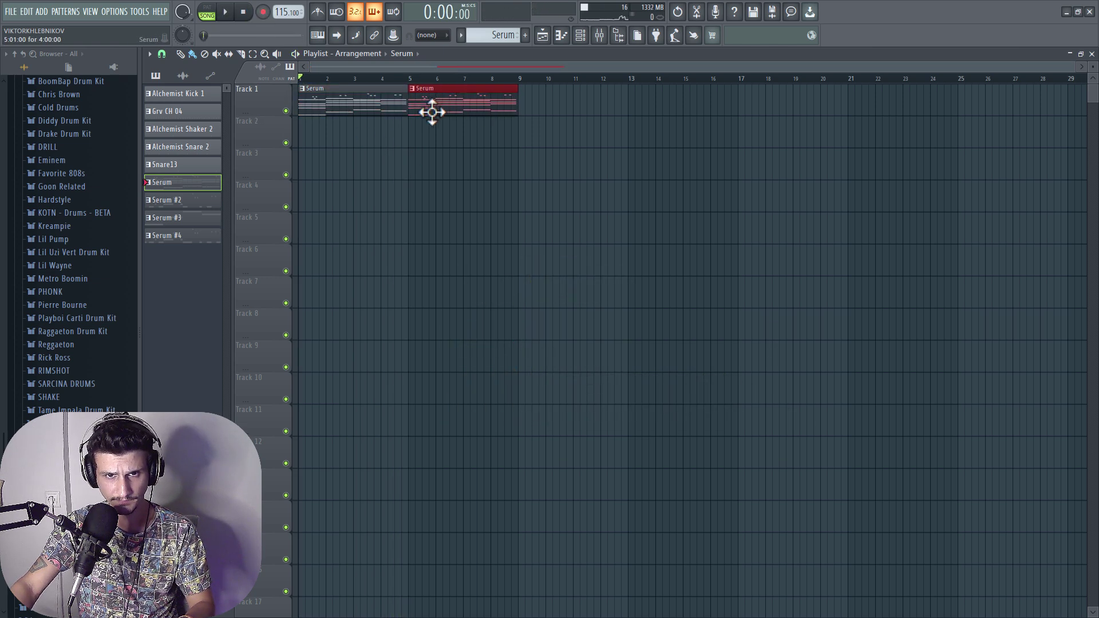
Try Alchemist Kick 1 on Track 2 and Grv CH 04 on Track 3 at bar 5 during playback, and remove both clips.
key("space")
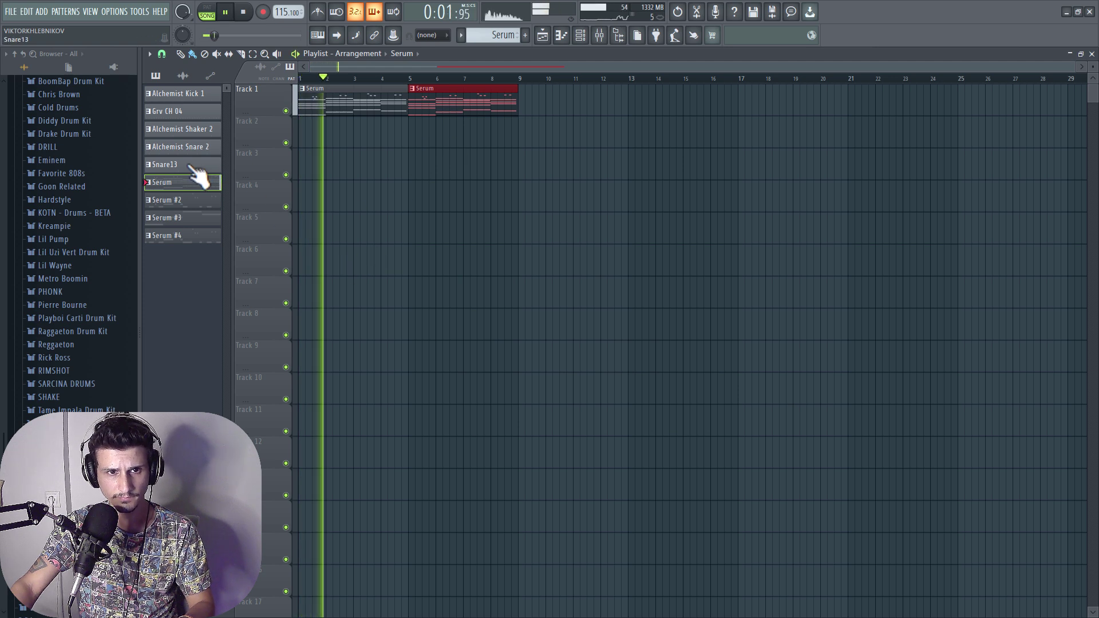
left_click(197, 95)
left_click(417, 130)
left_click(171, 111)
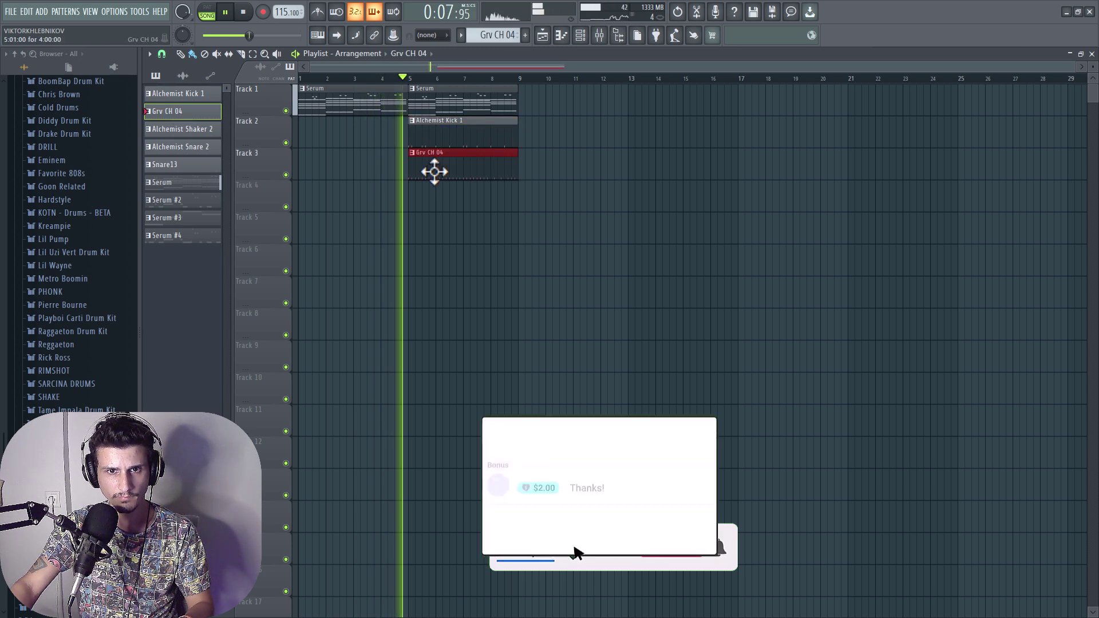
right_click(444, 172)
right_click(429, 132)
Try an Alchemist Shaker 2 clip on Track 2 at bar 5 while the song plays, and delete it.
left_click(208, 133)
left_click(426, 135)
left_click_drag(450, 135, 433, 135)
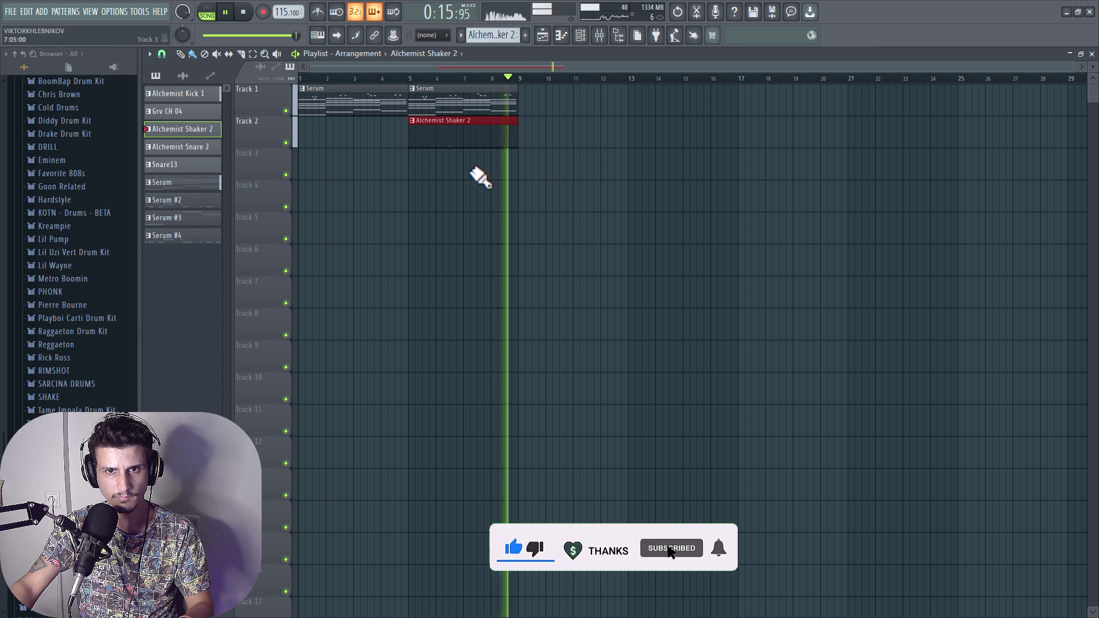
right_click(456, 139)
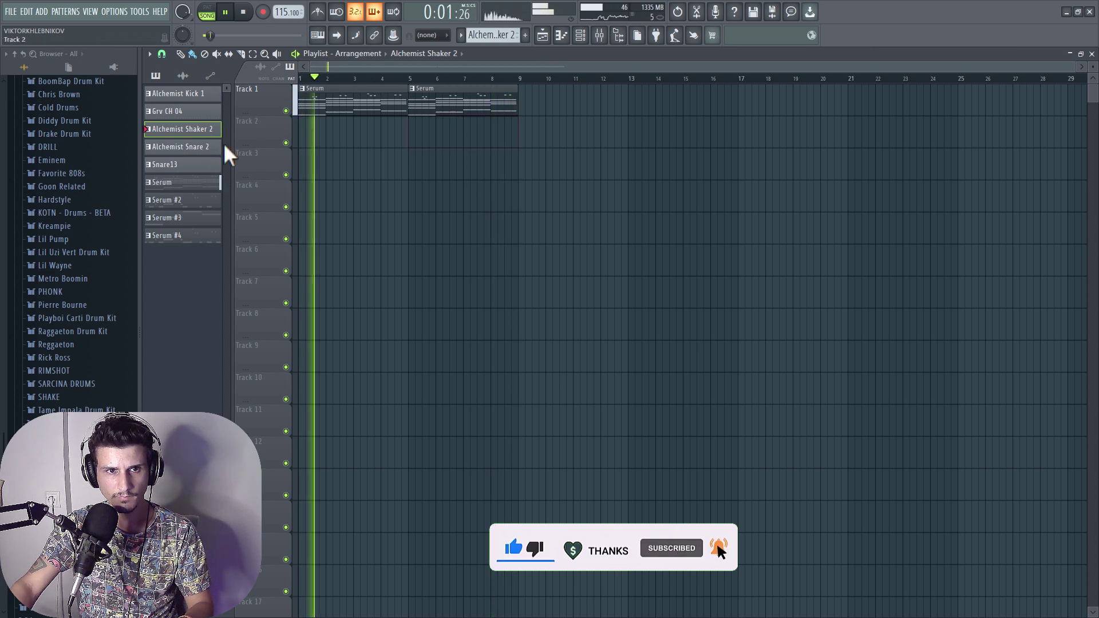
Place a Serum #2 clip on Track 2 at bar 5, audition it, and duplicate it with the Serum clip above to bar 9.
key("space")
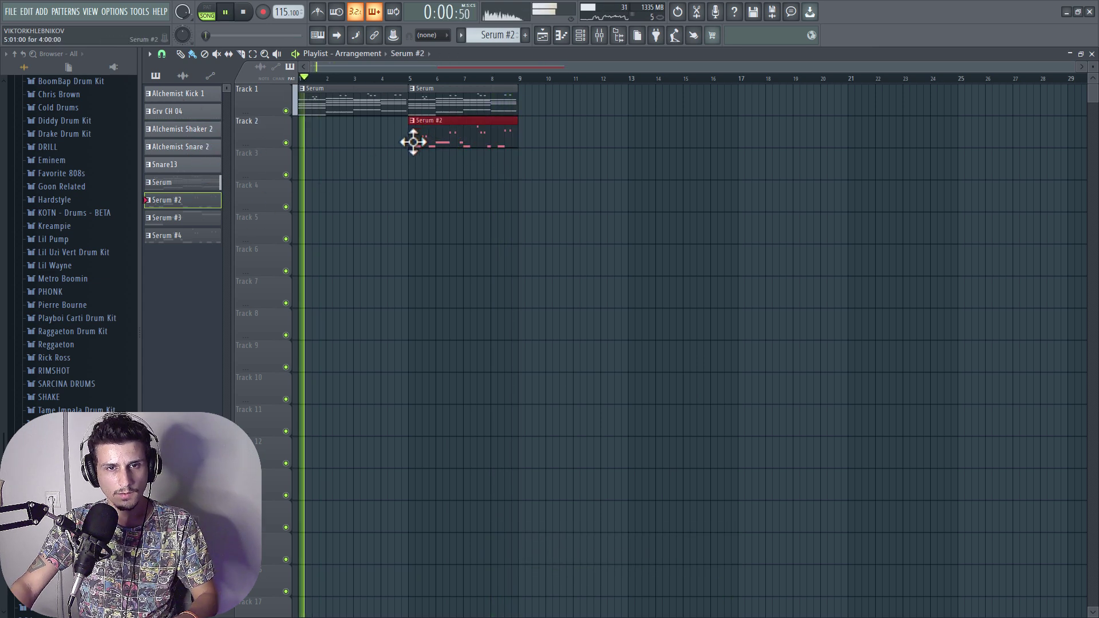
left_click(396, 79)
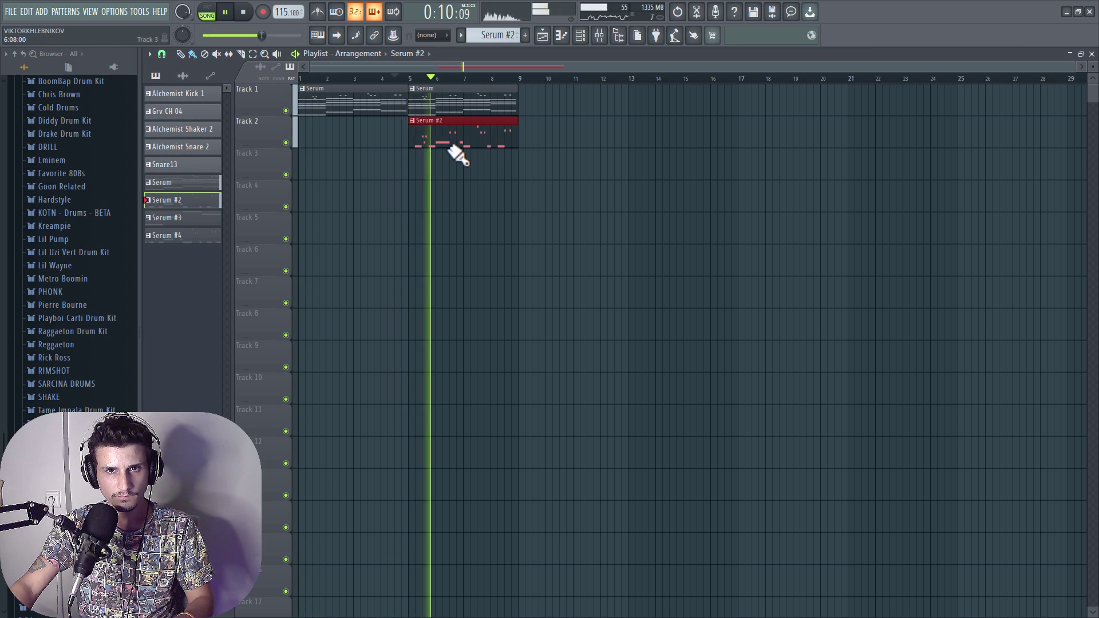
left_click_drag(458, 223, 501, 94)
left_click(557, 199)
right_click(575, 207)
key("space")
scroll(519, 143, "up", 3)
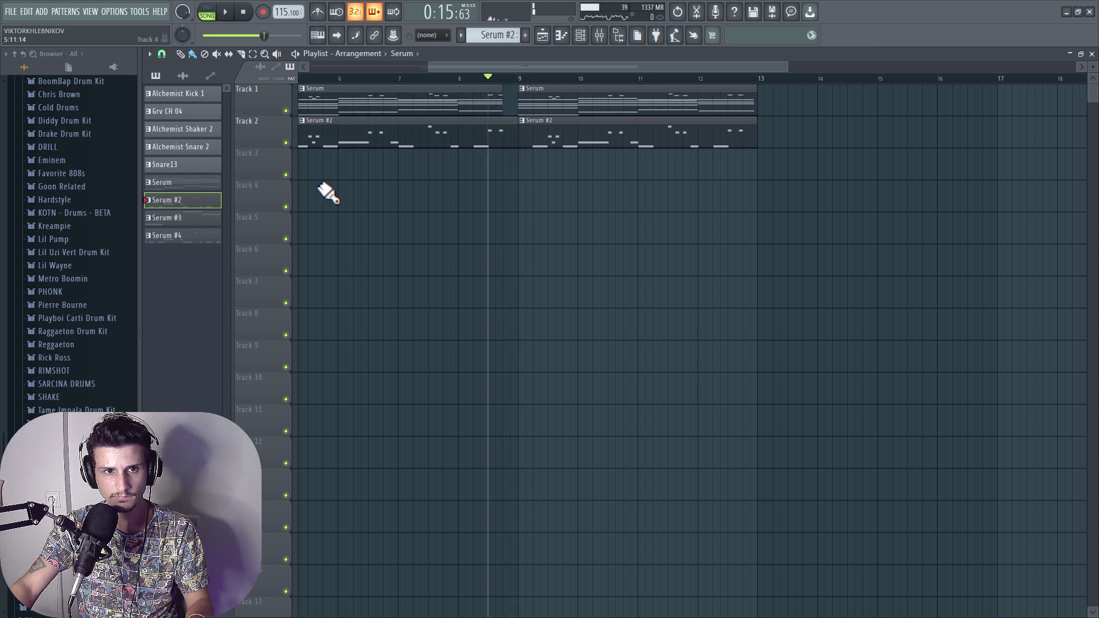
Place a Serum #3 clip on Track 3 at bar 9, and try a Serum #4 clip on Track 4 during playback before deleting it.
left_click(562, 160)
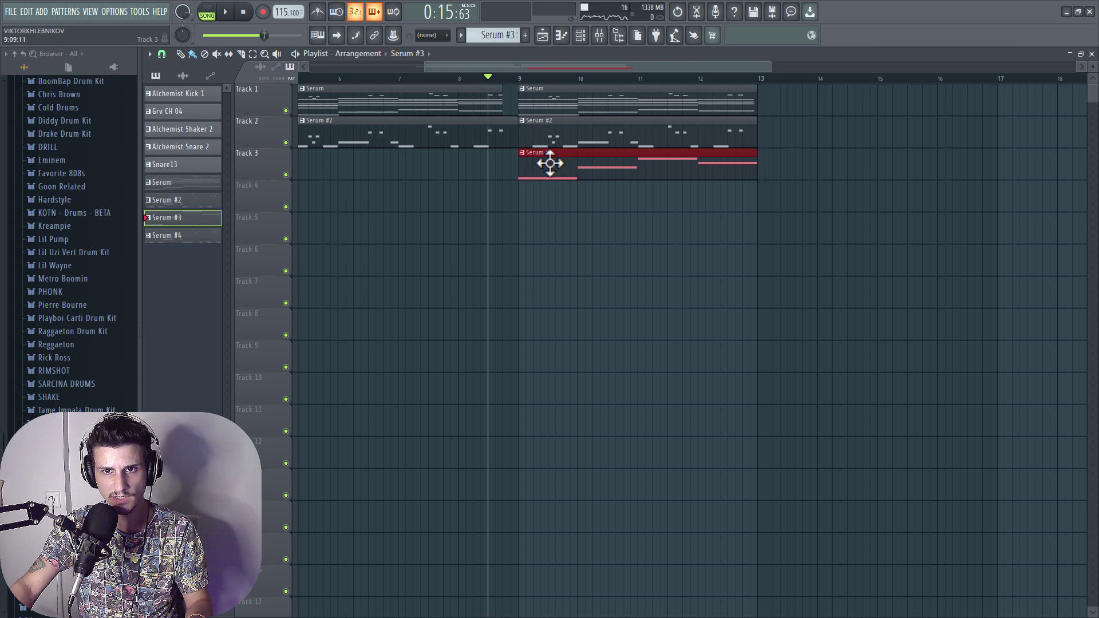
left_click(538, 207)
key("space")
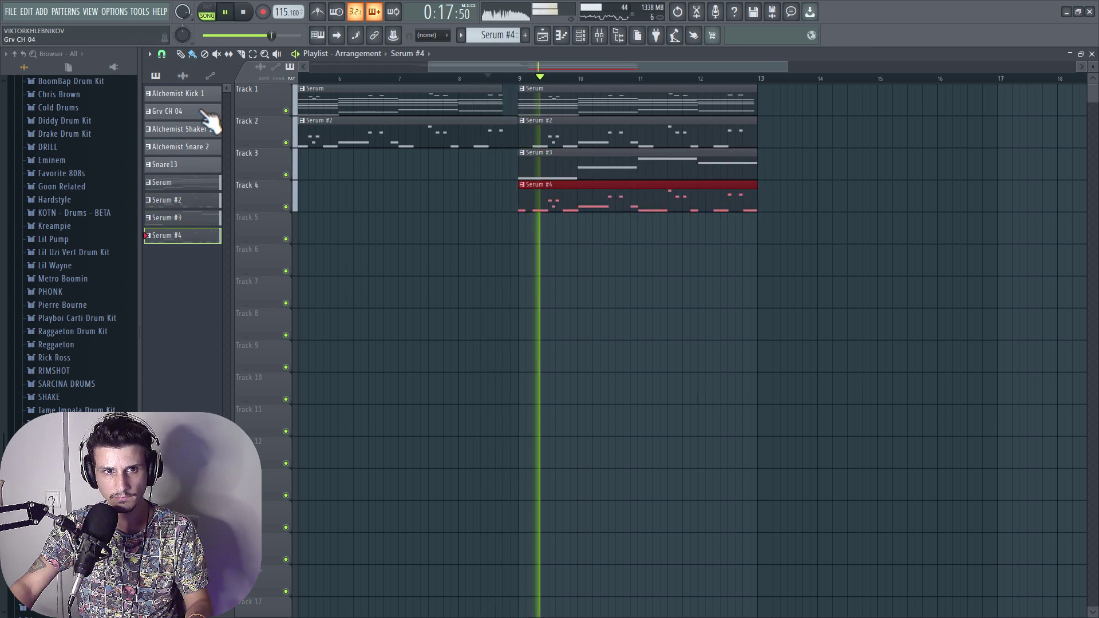
right_click(581, 199)
key("space")
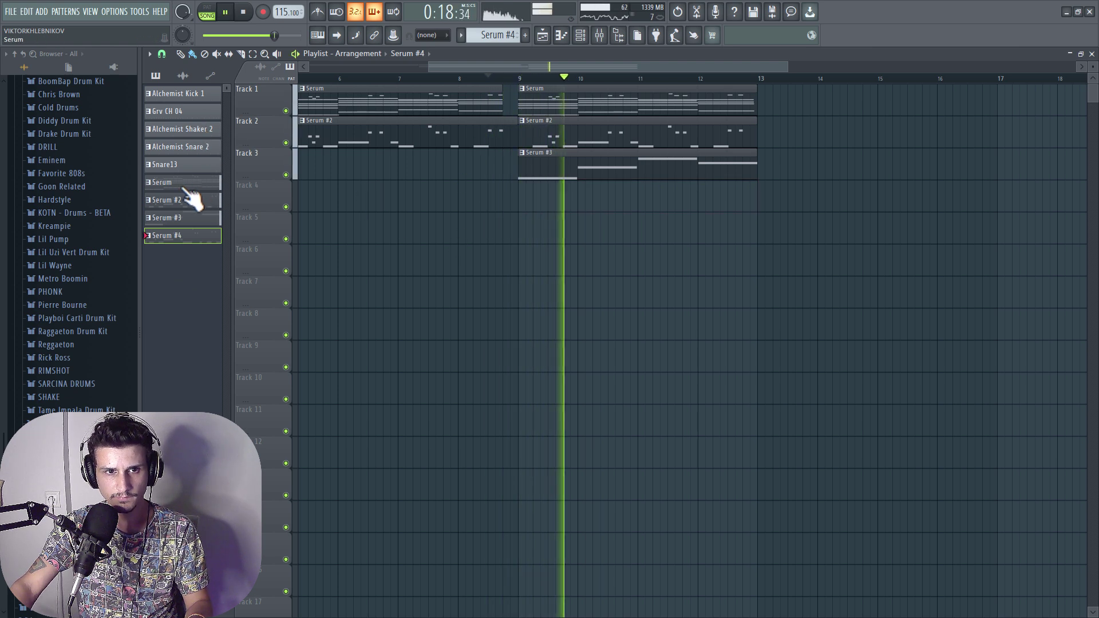
left_click(188, 217)
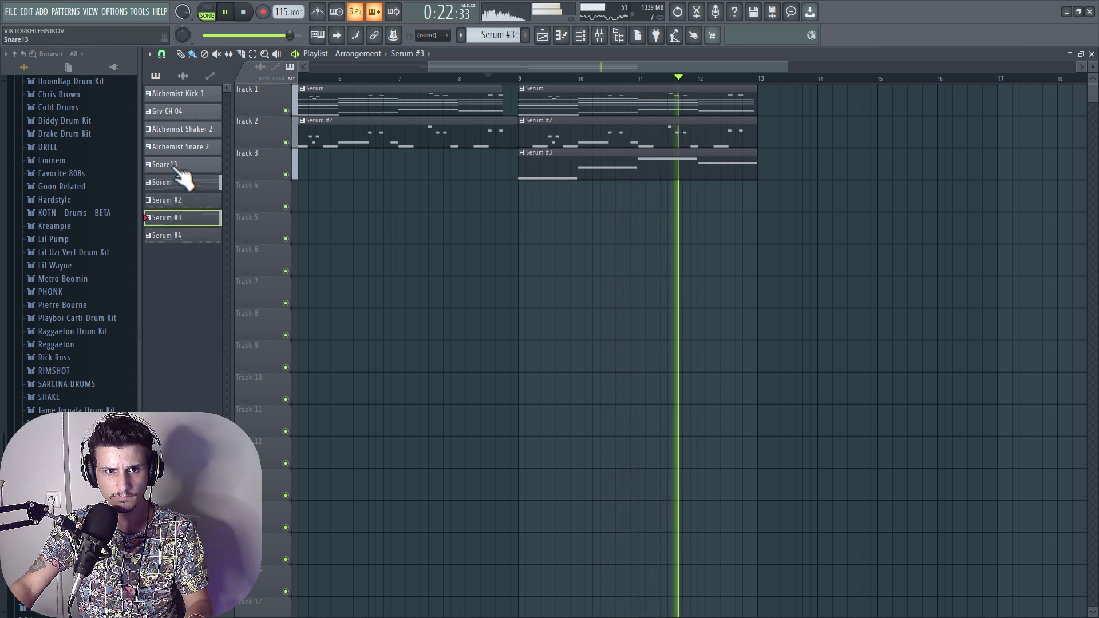
Stack Alchemist Kick 1, Grv CH 04, Alchemist Shaker 2, Alchemist Snare 2 and Snare13 clips on Tracks 4 to 8 at bar 9.
left_click(182, 95)
left_click(542, 199)
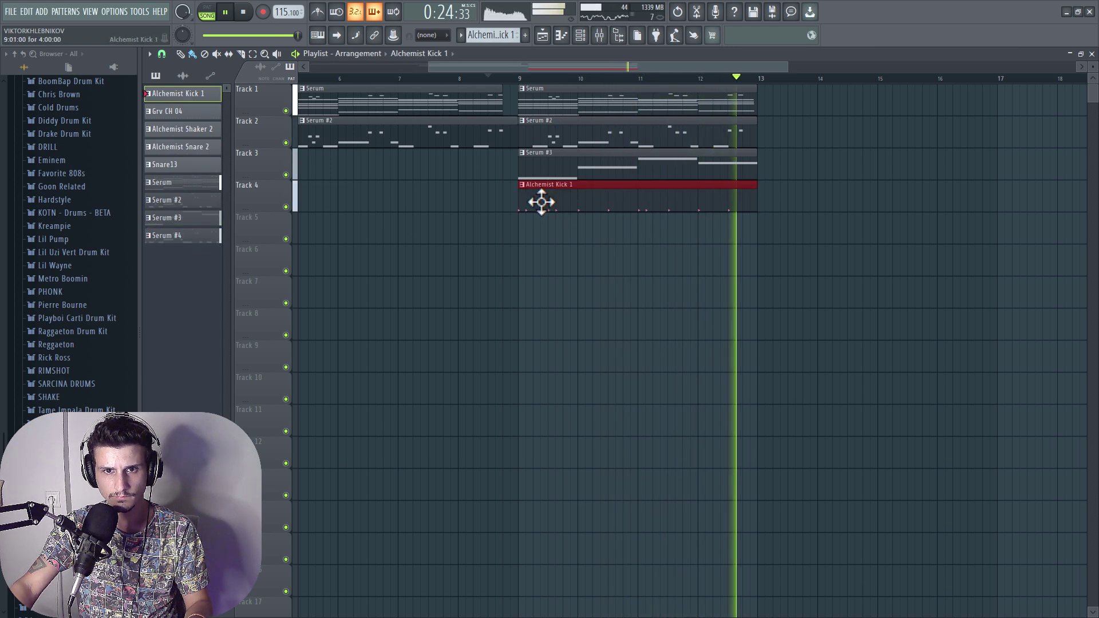
left_click(182, 112)
left_click(574, 236)
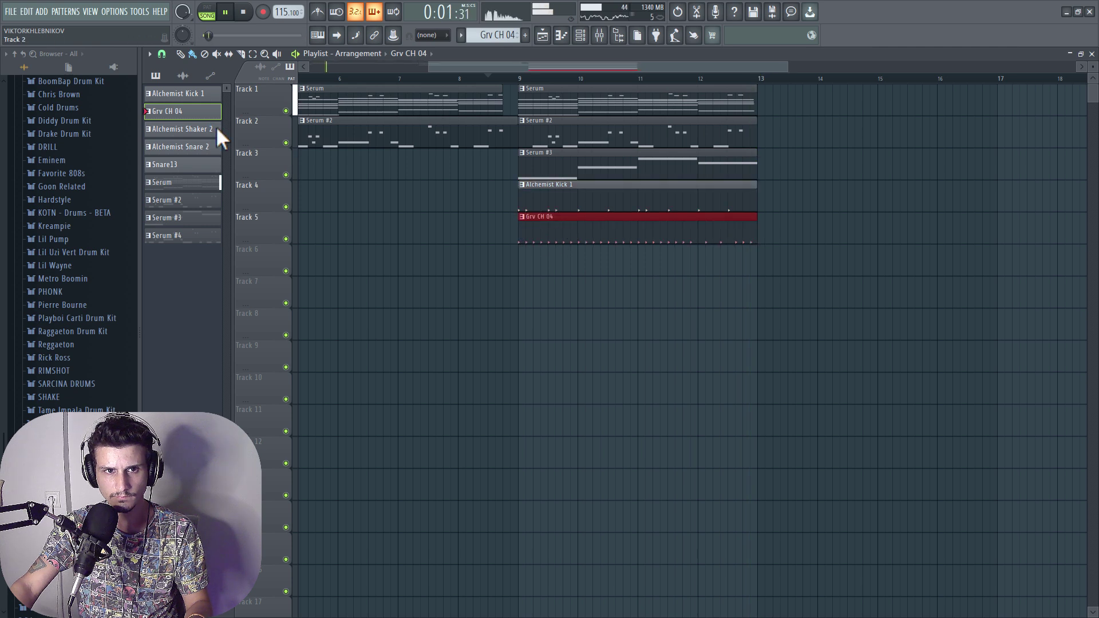
left_click(539, 269)
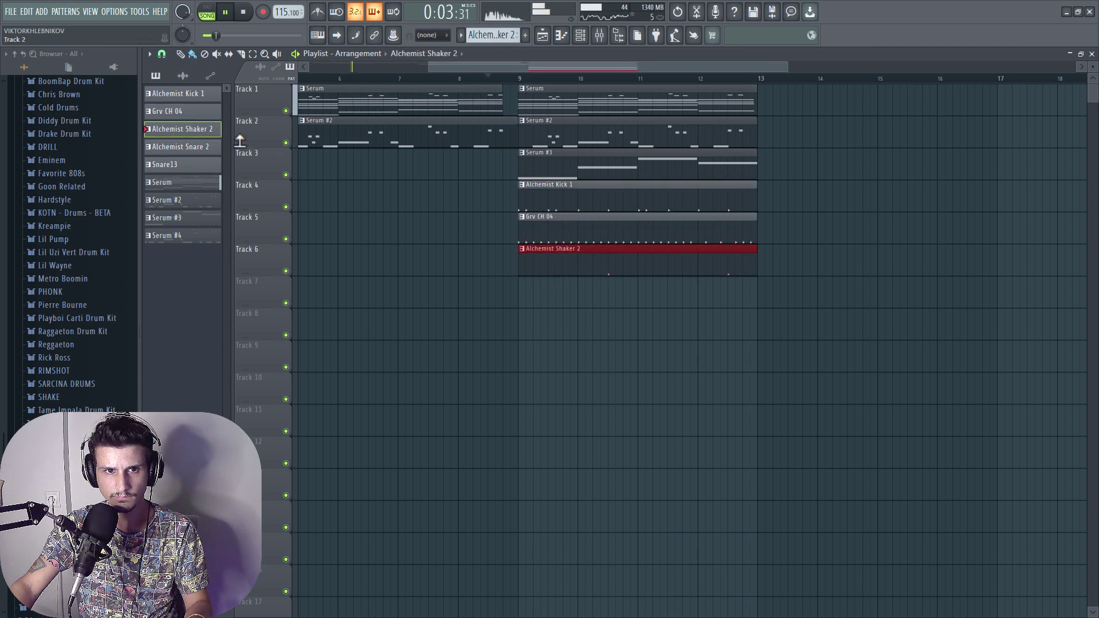
left_click(544, 299)
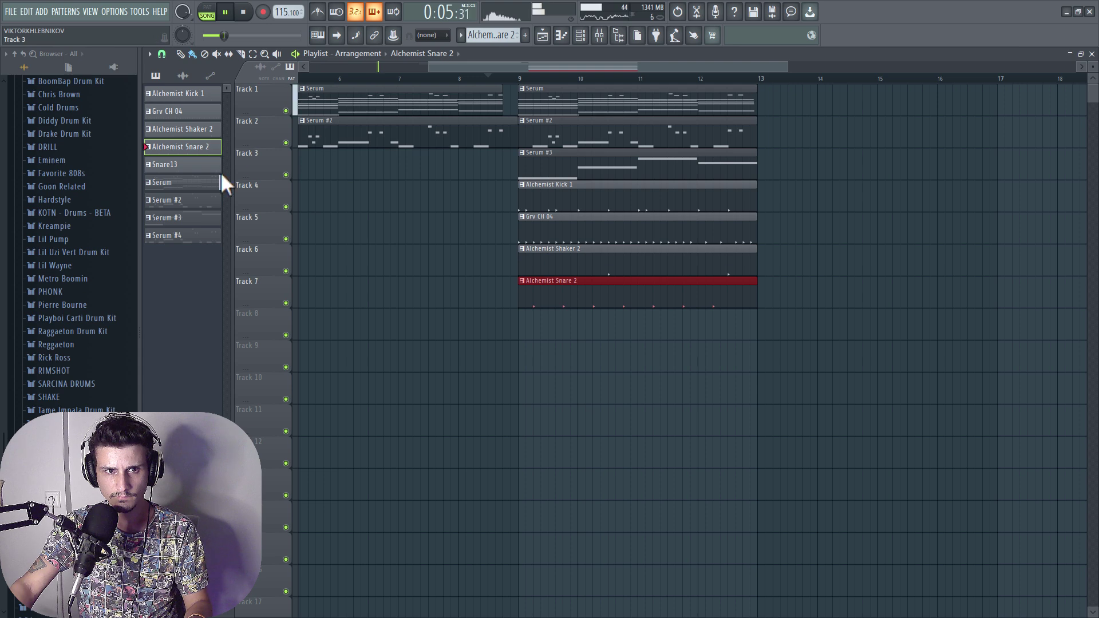
left_click(543, 330)
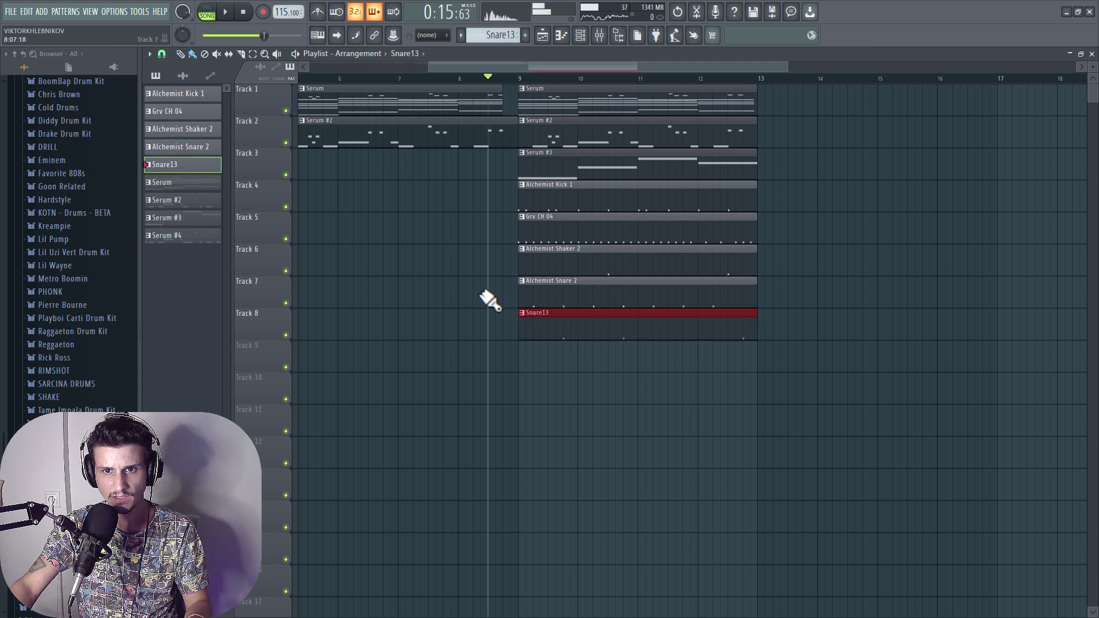
Audition the bar 9 section and duplicate its clips on all eight tracks three times, to bars 13, 17 and 21.
scroll(481, 212, "down", 3)
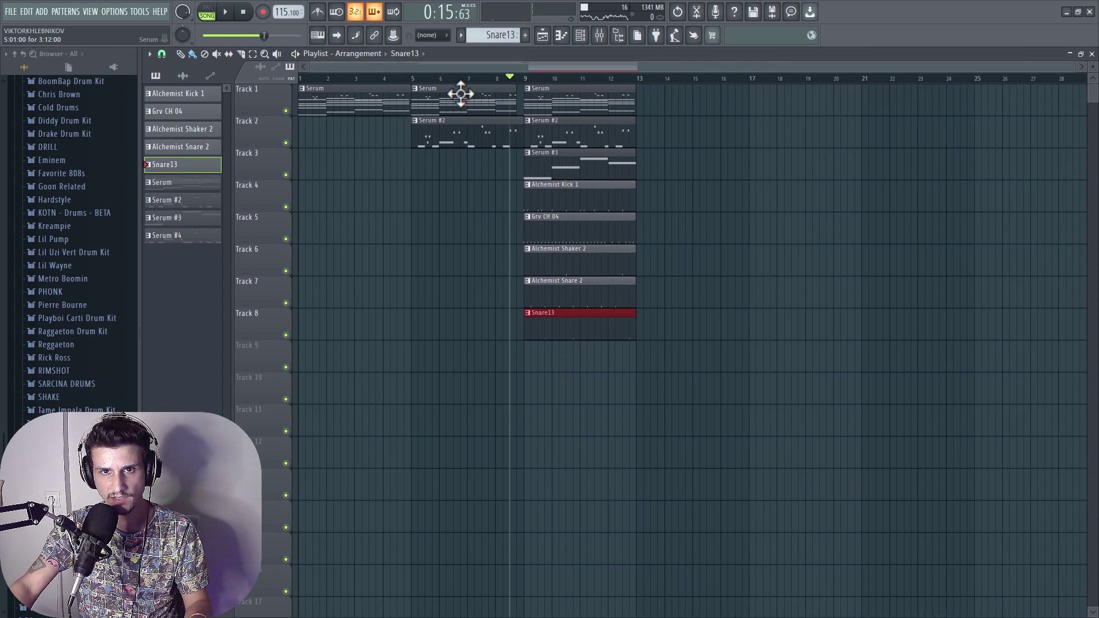
key("space")
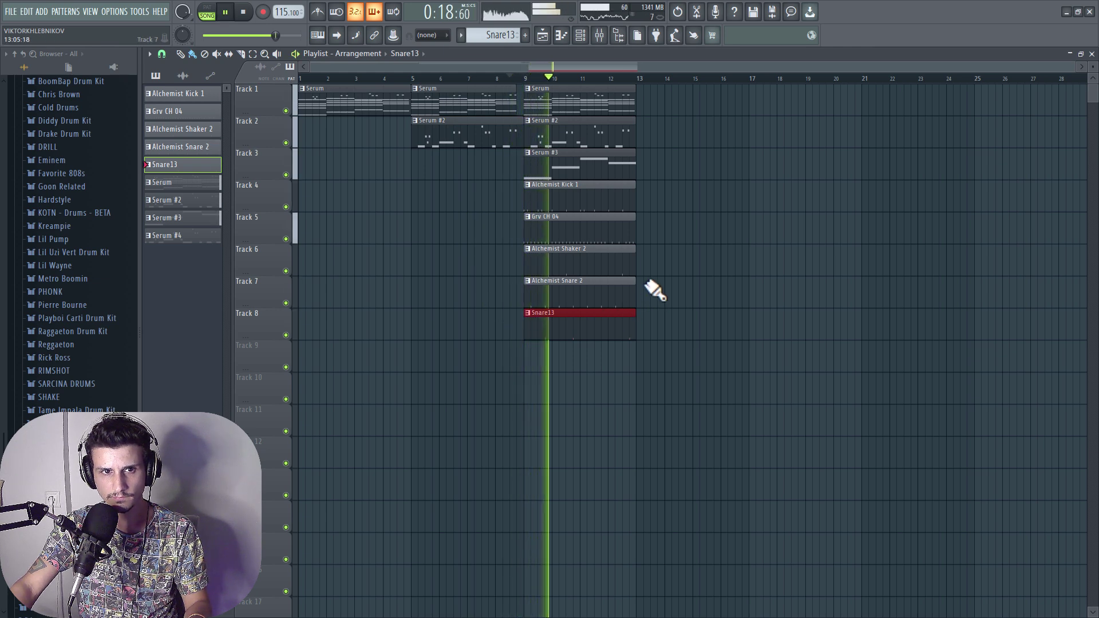
left_click_drag(559, 404, 679, 106)
key("ctrl+b")
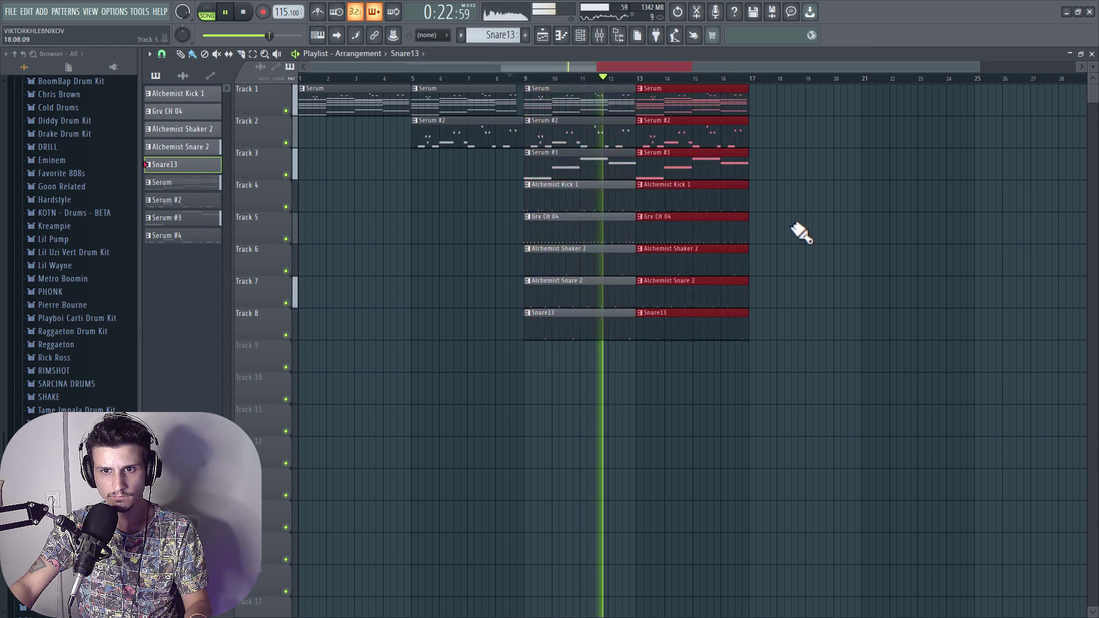
key("ctrl+b")
key("ctrl+b")
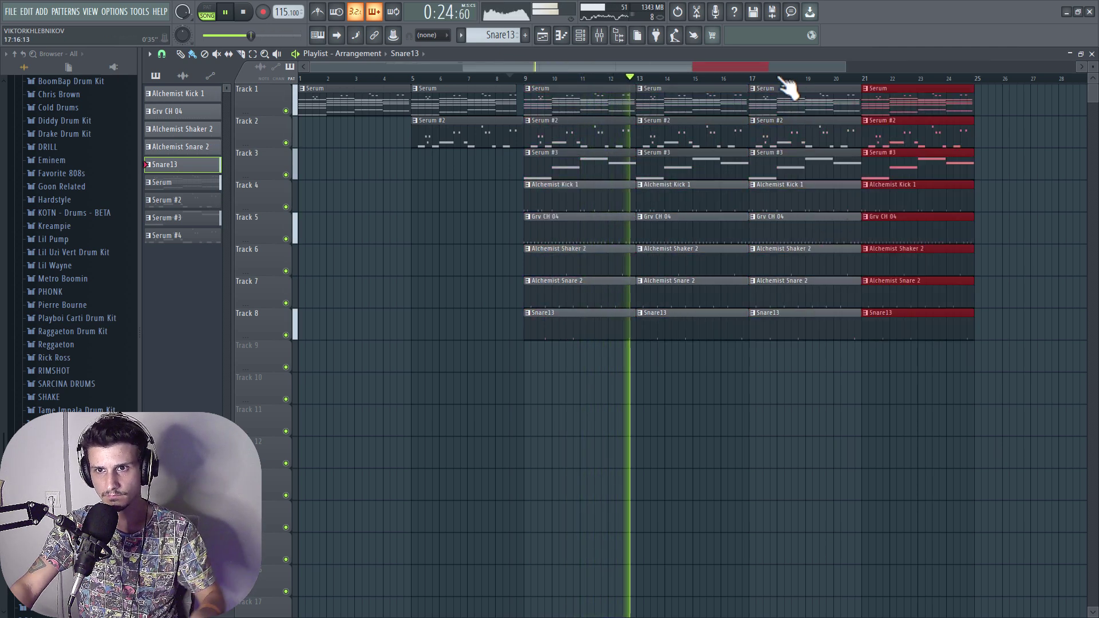
scroll(814, 68, "right", 2)
left_click_drag(814, 67, 856, 71)
left_click(786, 367)
right_click(787, 368)
Shorten the bar 21 clips of Serum #2, Serum #3, Grv CH 04, Alchemist Shaker 2 and Alchemist Snare 2 to end at bar 24.
left_click_drag(790, 68, 861, 66)
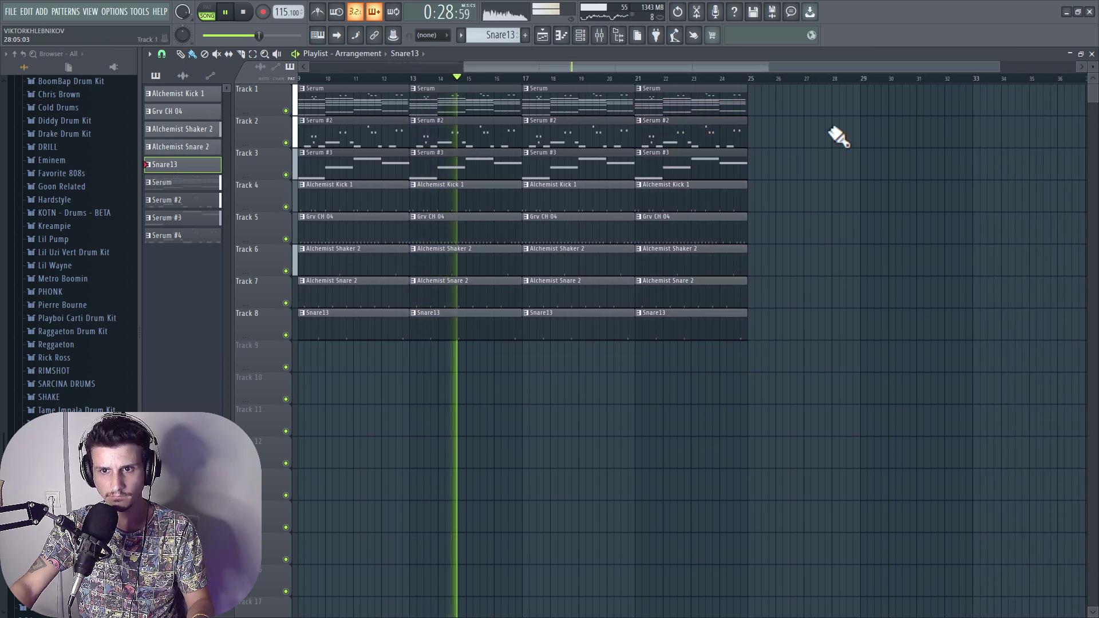
scroll(755, 186, "up", 1)
scroll(761, 186, "up", 1)
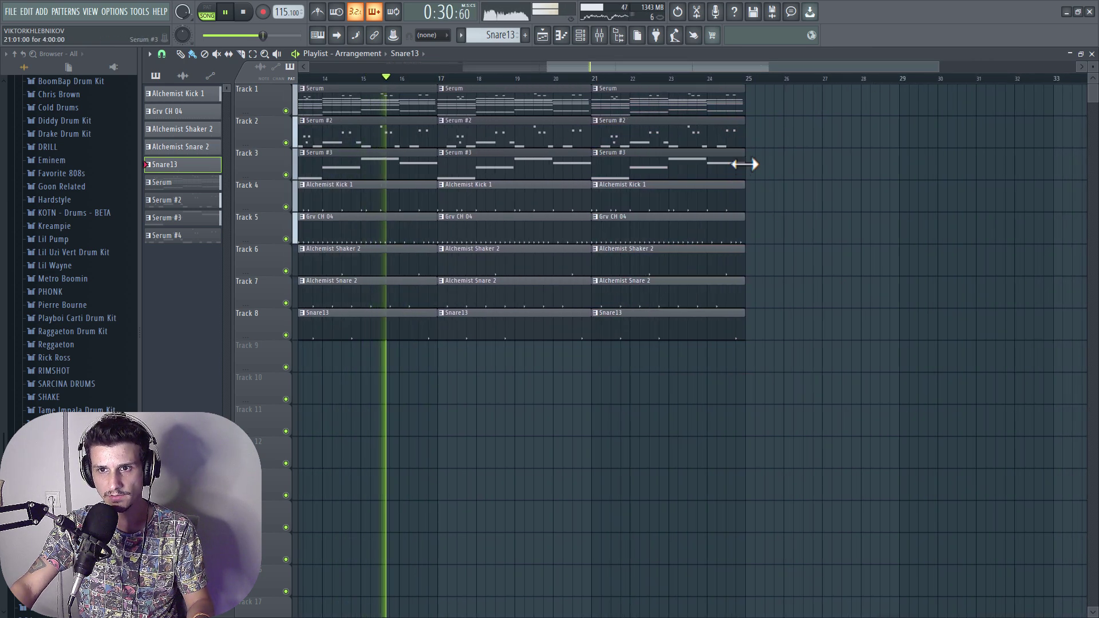
left_click_drag(730, 128, 707, 172)
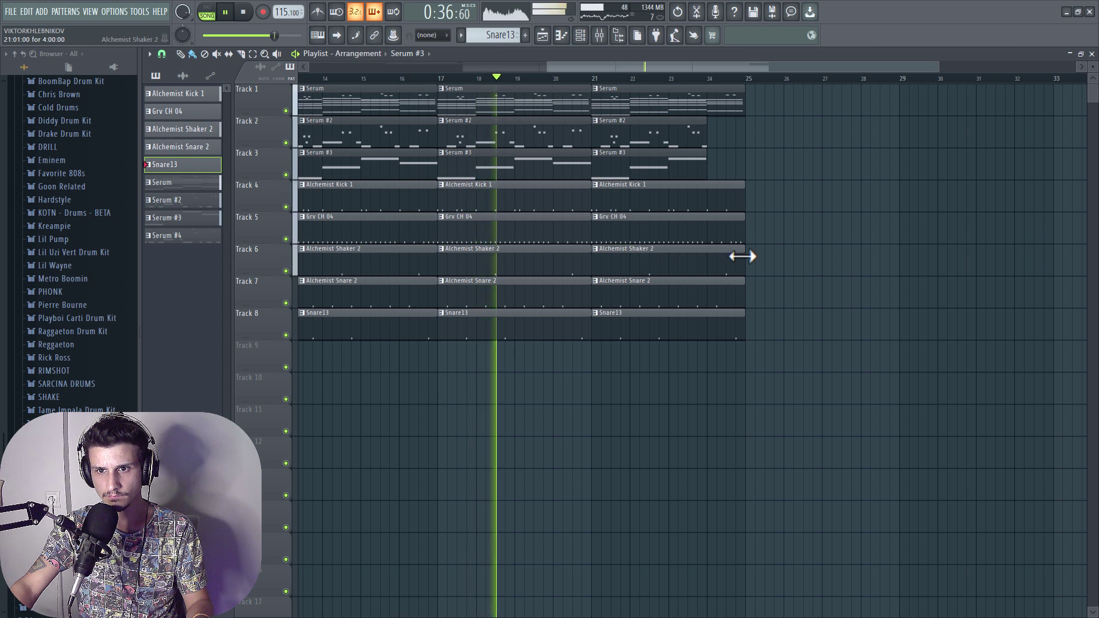
left_click_drag(742, 257, 709, 256)
left_click_drag(747, 298, 709, 300)
left_click_drag(740, 233, 707, 236)
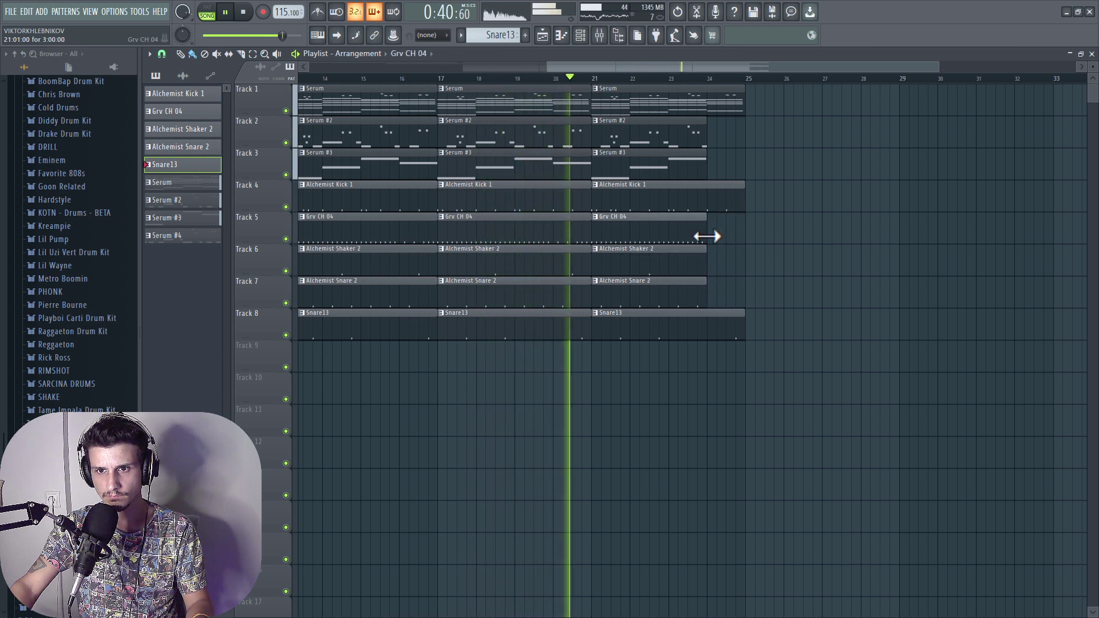
Copy a full four-bar block of all eight tracks to bar 25, and trim the ends of the bar 21 Alchemist Kick 1 and Serum clips.
left_click_drag(486, 400, 807, 110)
left_click(801, 403)
right_click(824, 400)
mouse_move(731, 206)
left_mouse_down()
mouse_move(740, 198)
mouse_move(725, 197)
left_mouse_up()
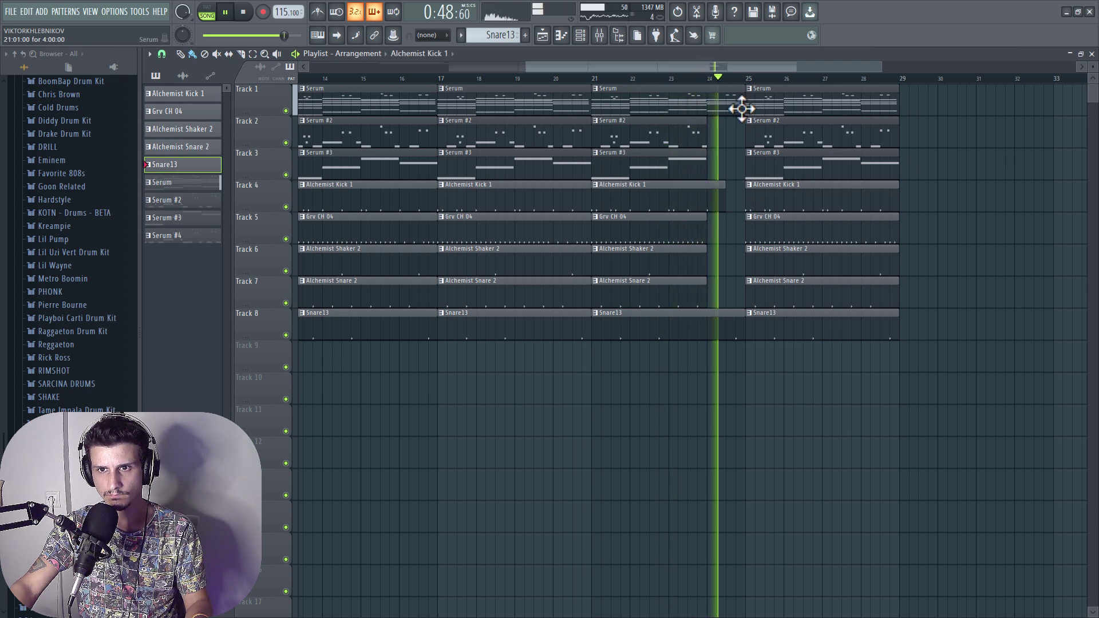
key("space")
scroll(732, 263, "down", 3)
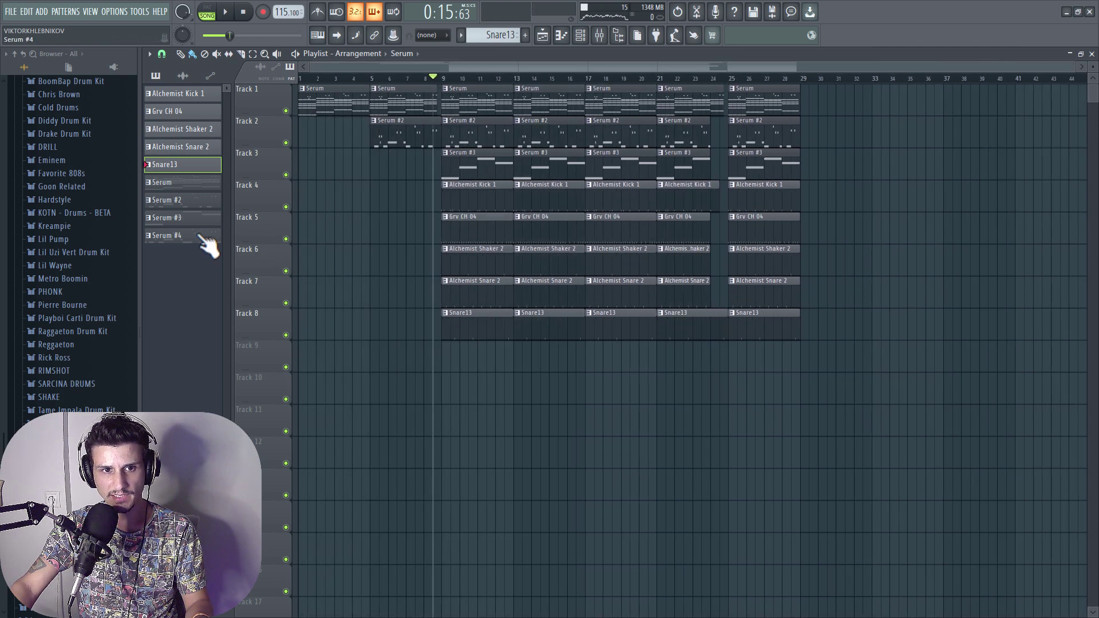
Add a Serum #4 clip on Track 9 at bar 25 and duplicate the whole nine-track block to bar 29.
scroll(748, 231, "up", 2)
left_click_drag(786, 68, 854, 67)
left_click_drag(690, 466, 730, 117)
key("ctrl+b")
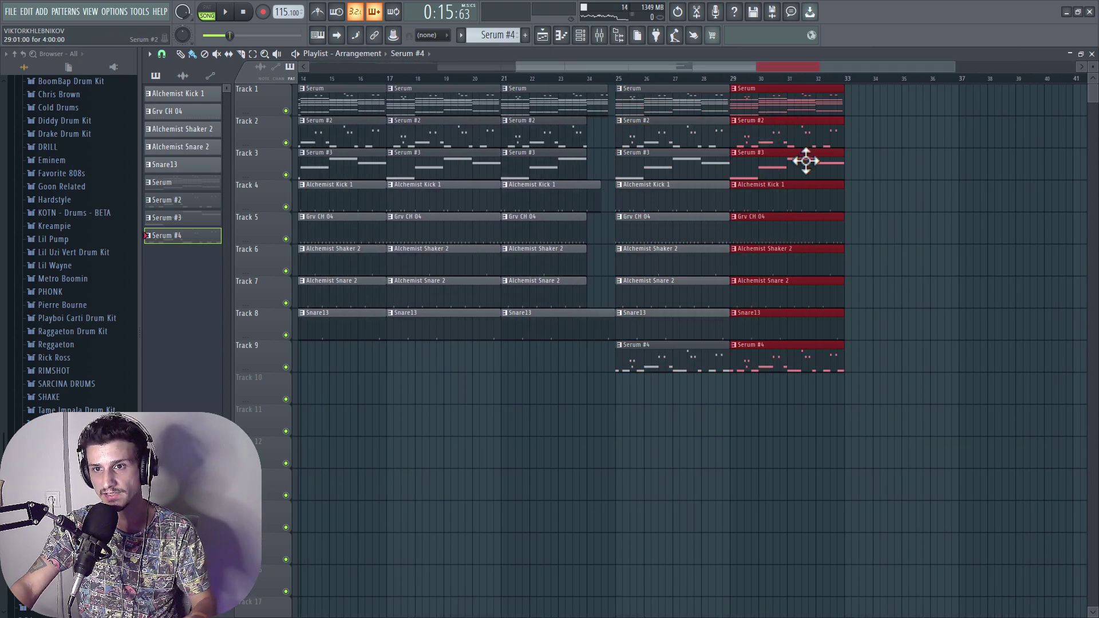
left_click(717, 424)
Look over the arrangement and play it from bar 24 to check the break into the bar 25 section.
left_click_drag(781, 67, 832, 66)
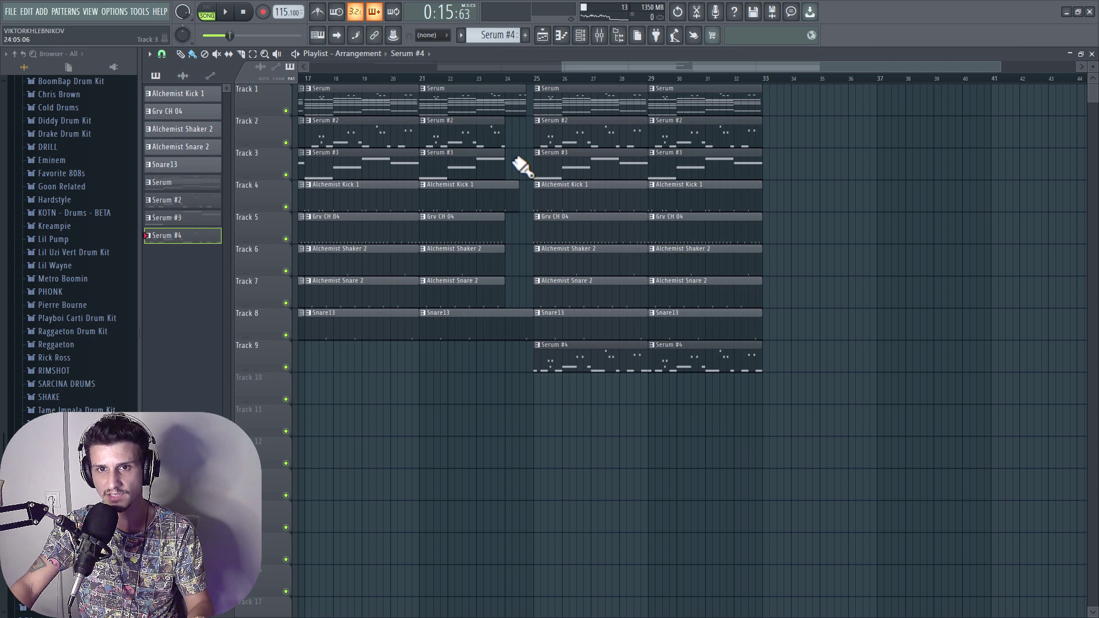
left_click_drag(621, 67, 183, 86)
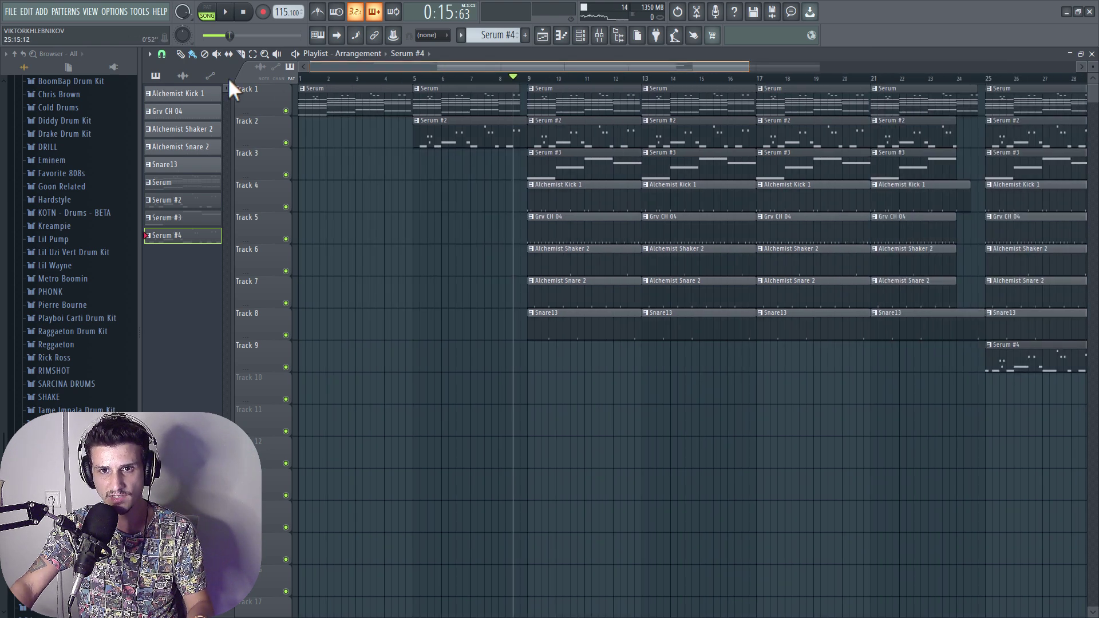
left_click_drag(746, 67, 974, 68)
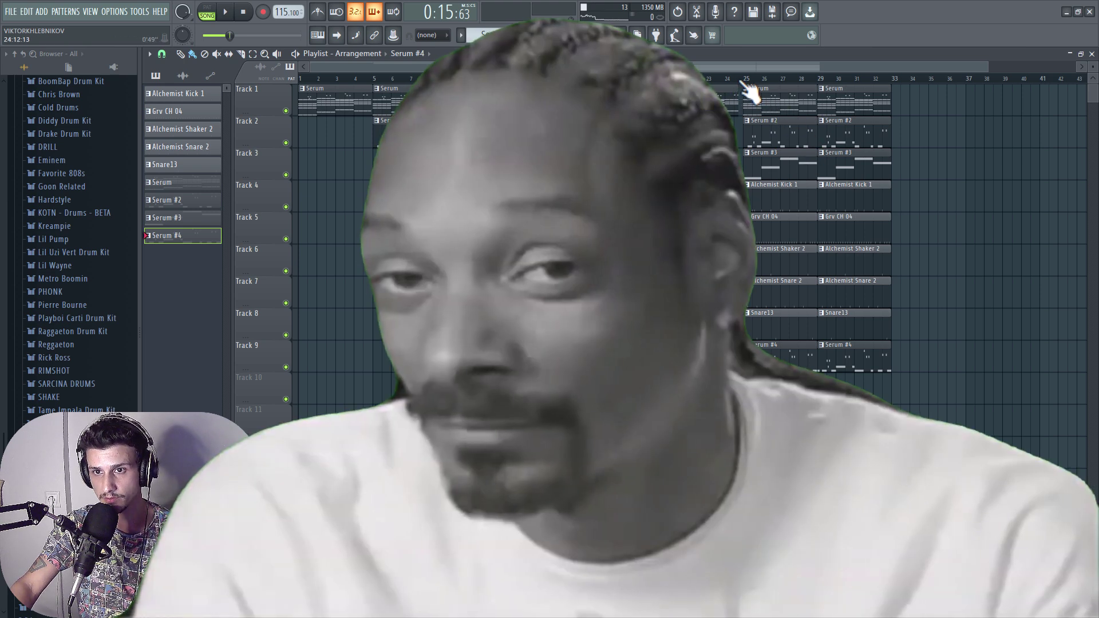
left_click_drag(741, 82, 726, 83)
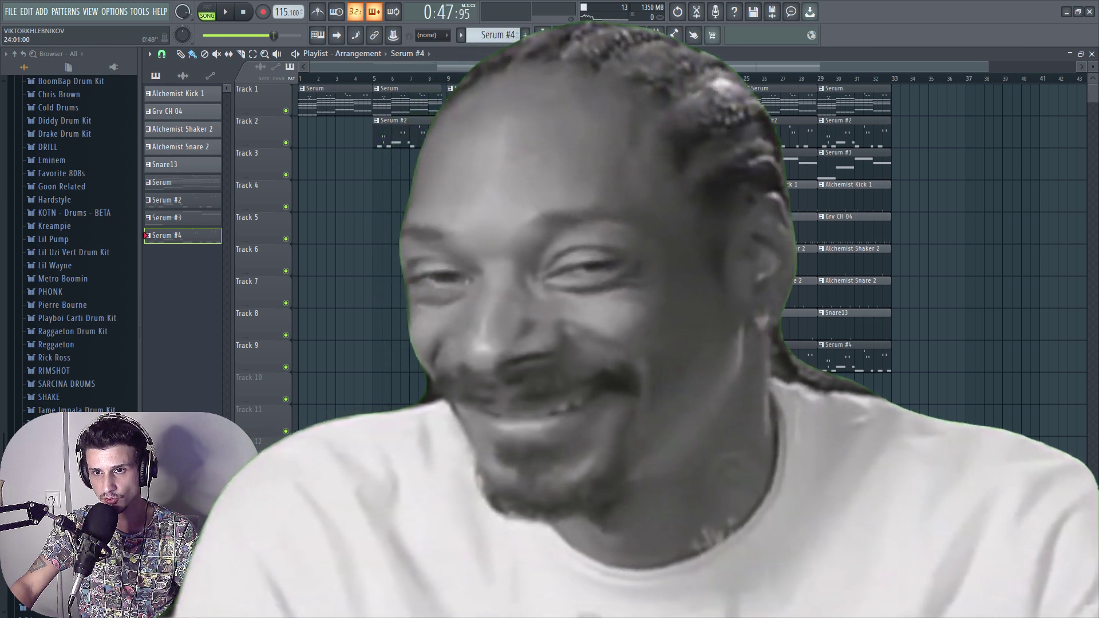
key("space")
scroll(778, 267, "up", 5)
scroll(778, 290, "up", 1)
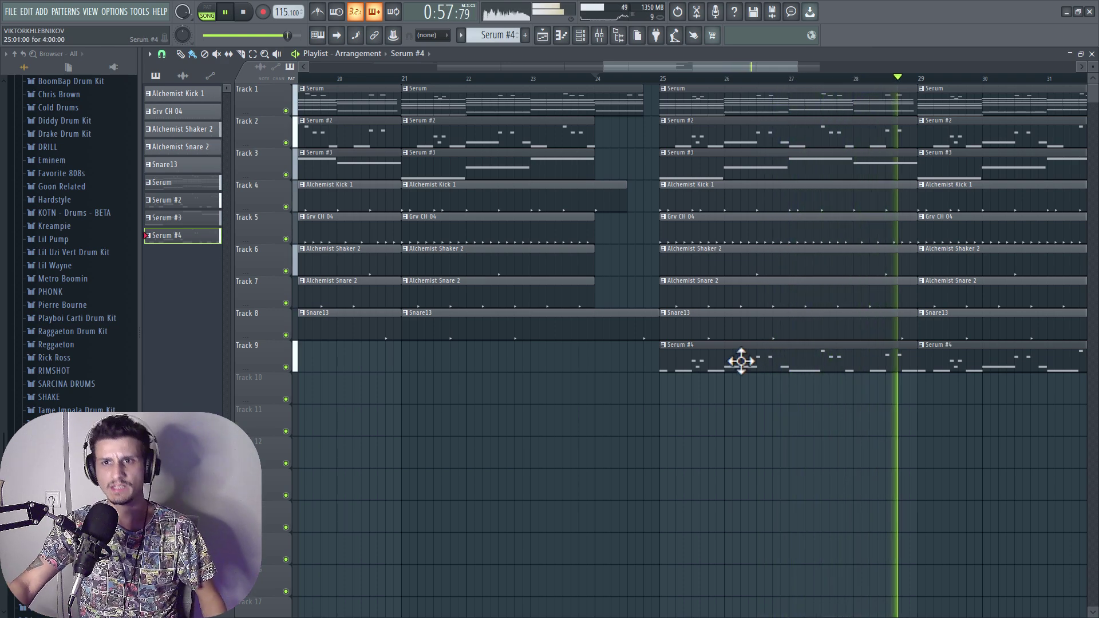
Extend the song at bar 33 with Grv CH 04, Alchemist Shaker 2, Serum #4 and Serum #3 clips on Tracks 5, 6, 9 and 3.
left_click_drag(775, 65, 919, 88)
scroll(883, 191, "down", 4)
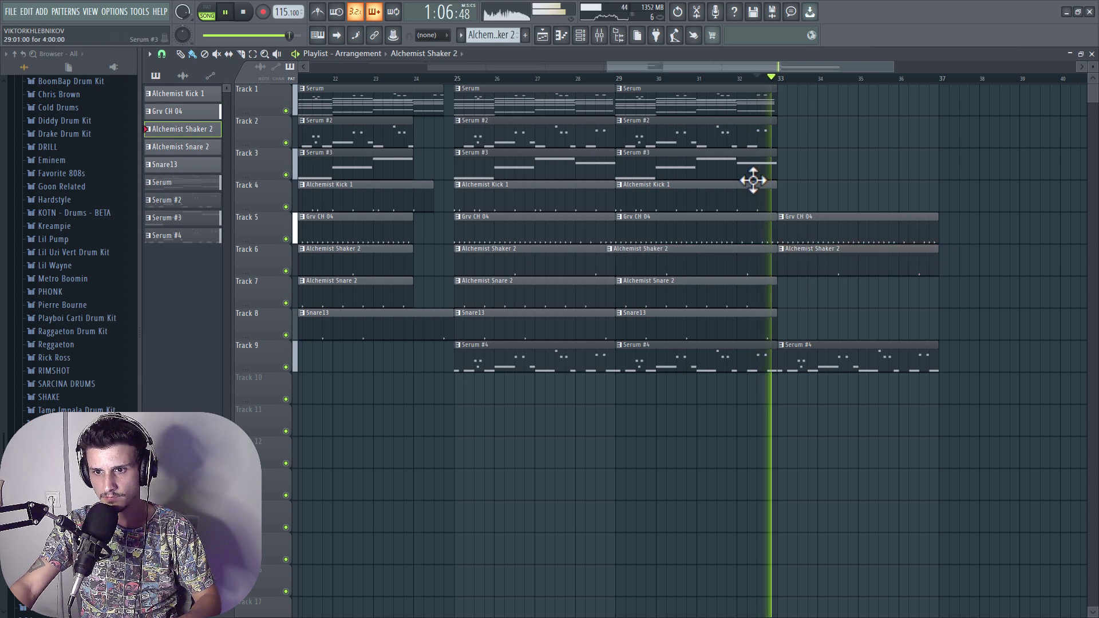
scroll(989, 289, "down", 1)
scroll(991, 289, "down", 3)
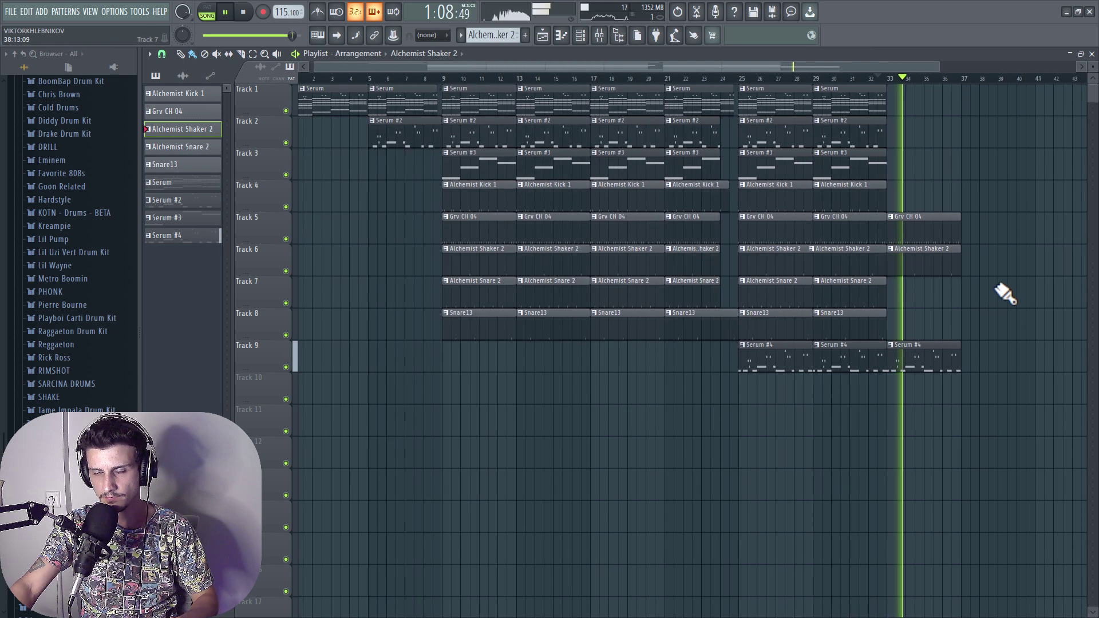
left_click(853, 170)
left_click(903, 173)
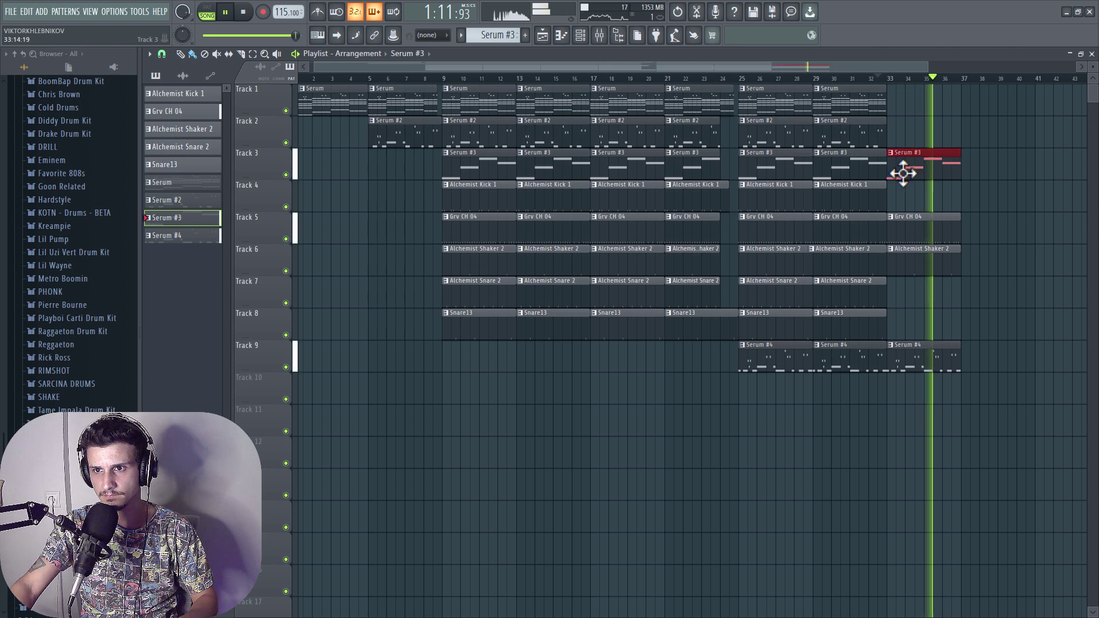
Place Serum #3, Serum #2 and Serum #4 clips at bar 37 on Tracks 3, 2 and 9.
left_click(973, 173)
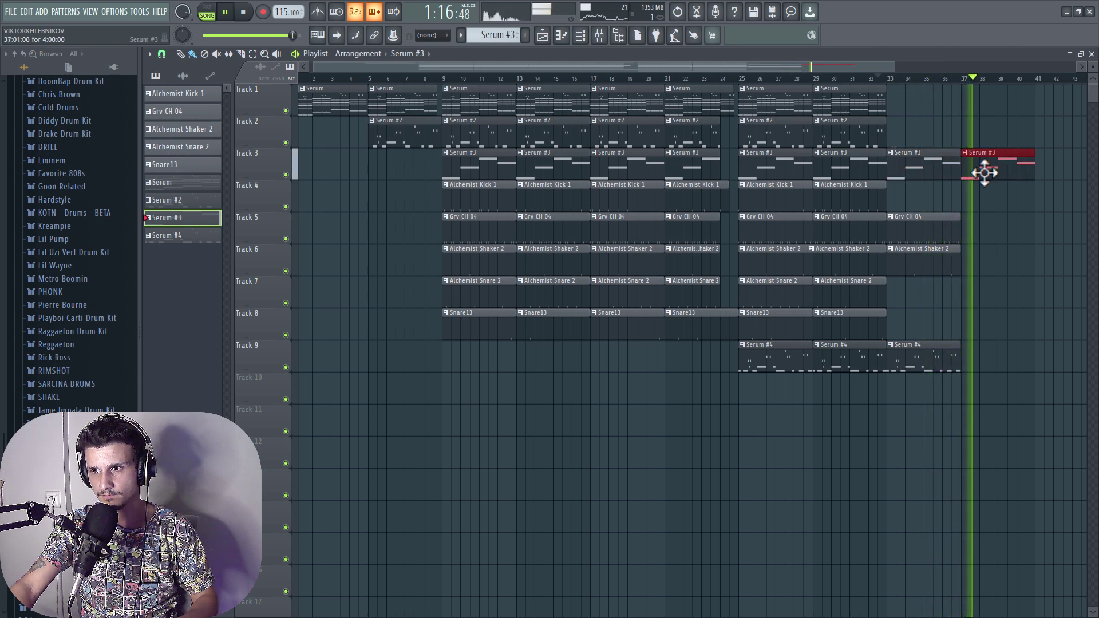
left_click(867, 132)
left_click(975, 138)
scroll(952, 71, "right", 2)
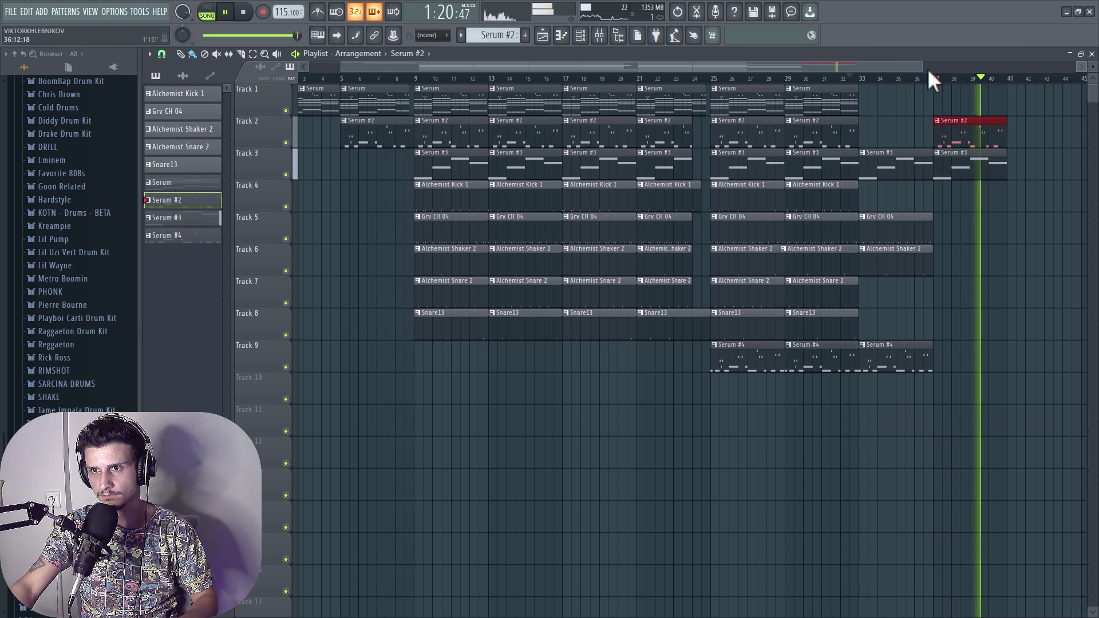
left_click(927, 79)
left_click(919, 356)
left_click_drag(943, 359, 936, 357)
scroll(987, 300, "down", 1)
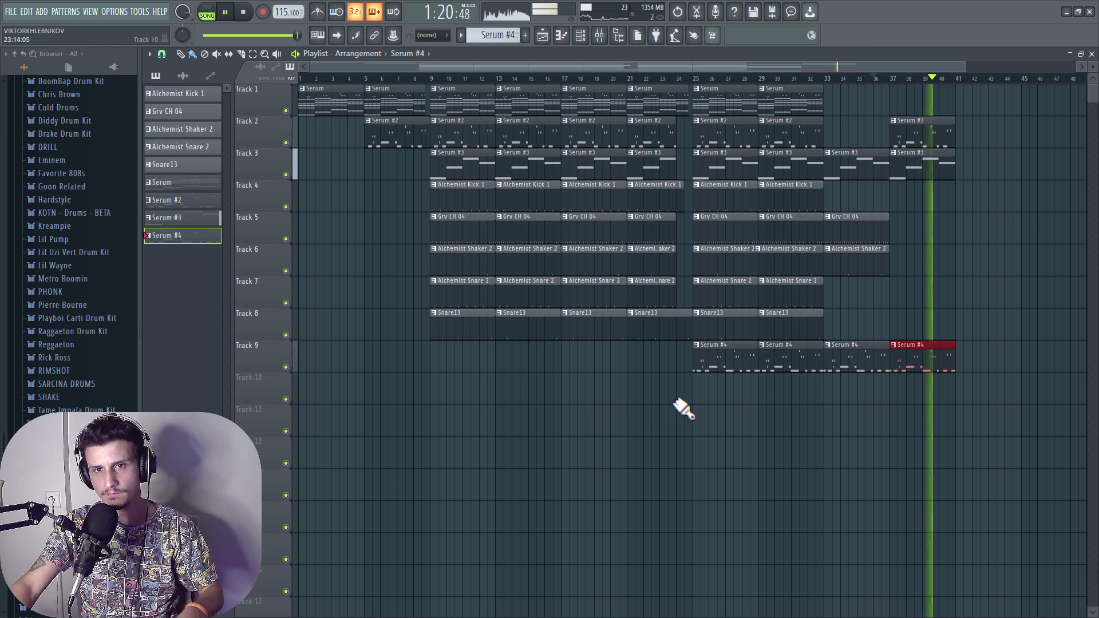
scroll(684, 409, "down", 1)
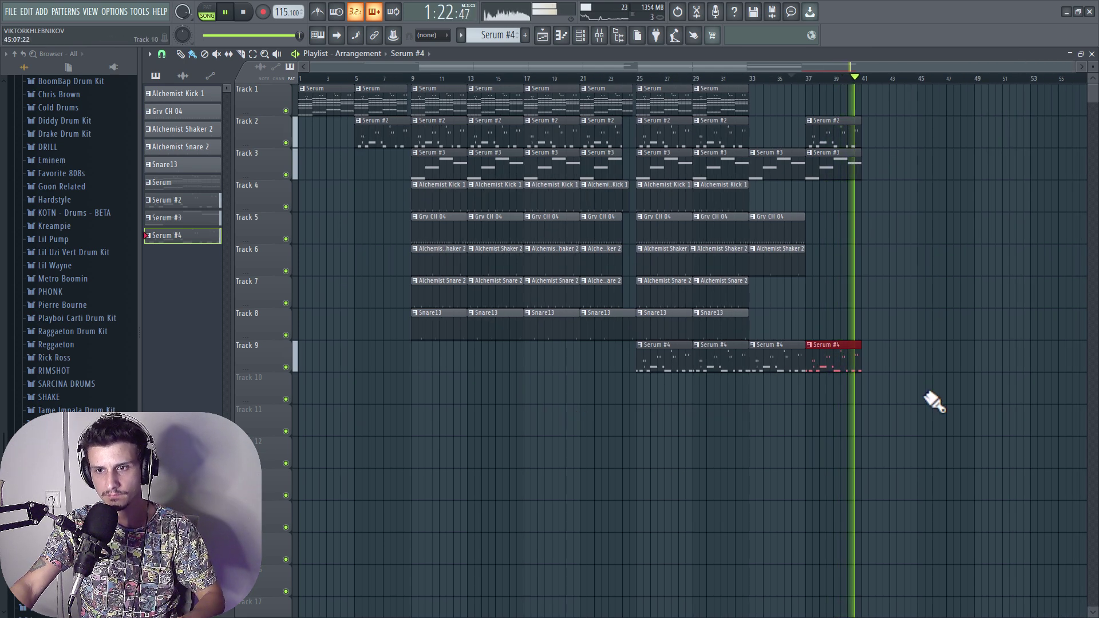